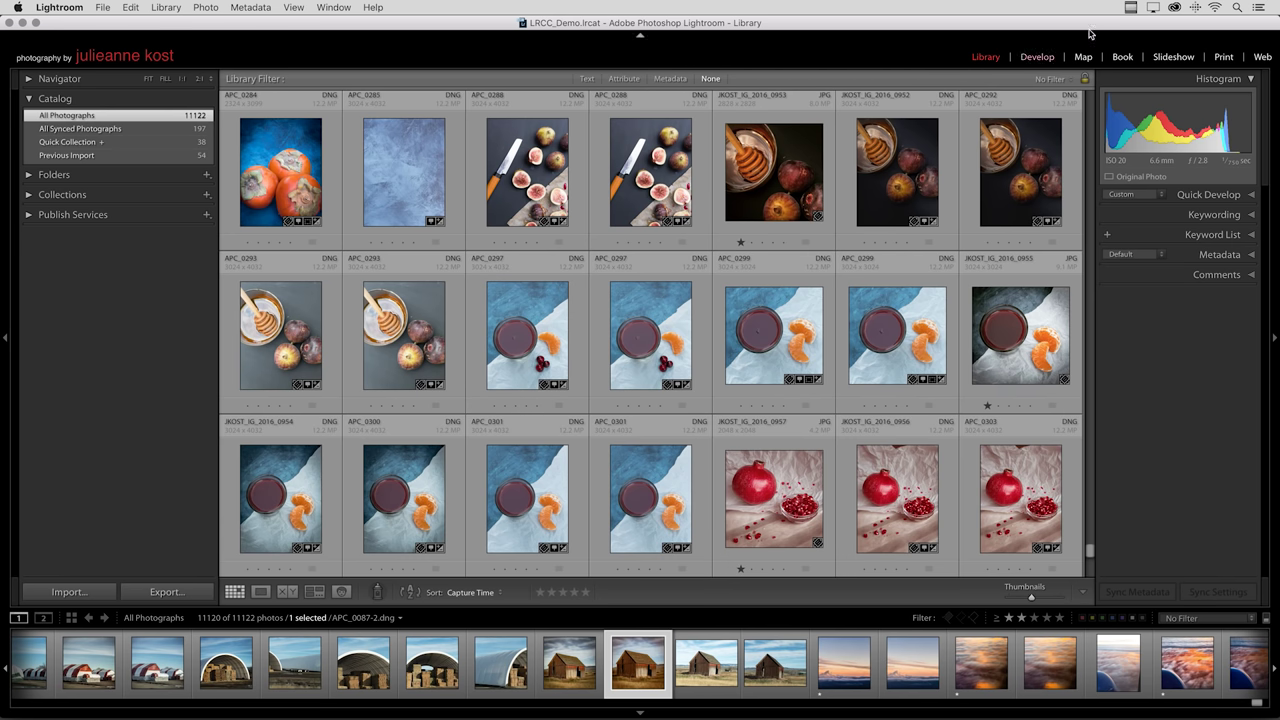
Step: Check the Creative Cloud panel and the Lightroom mobile sync status in the Activity Center, then dismiss both
{"action": "left_click", "coordinate": [1175, 8]}
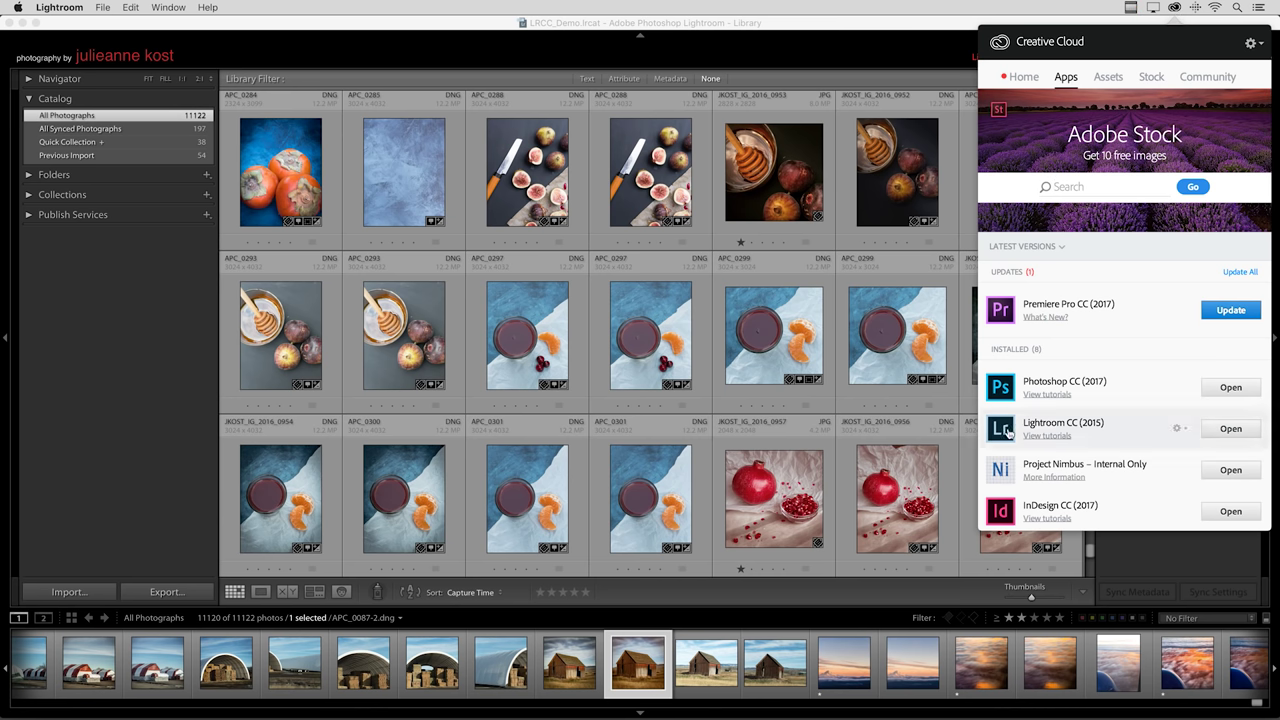
{"action": "left_click", "coordinate": [873, 68]}
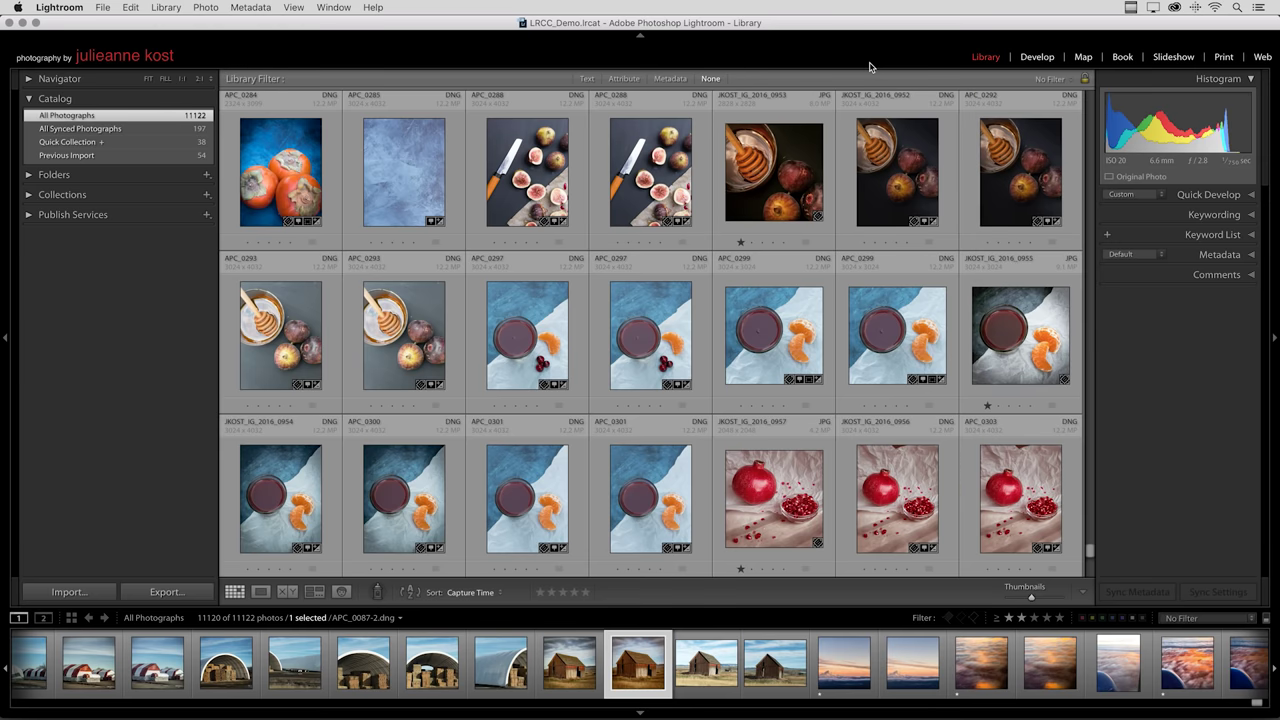
{"action": "left_click", "coordinate": [146, 61]}
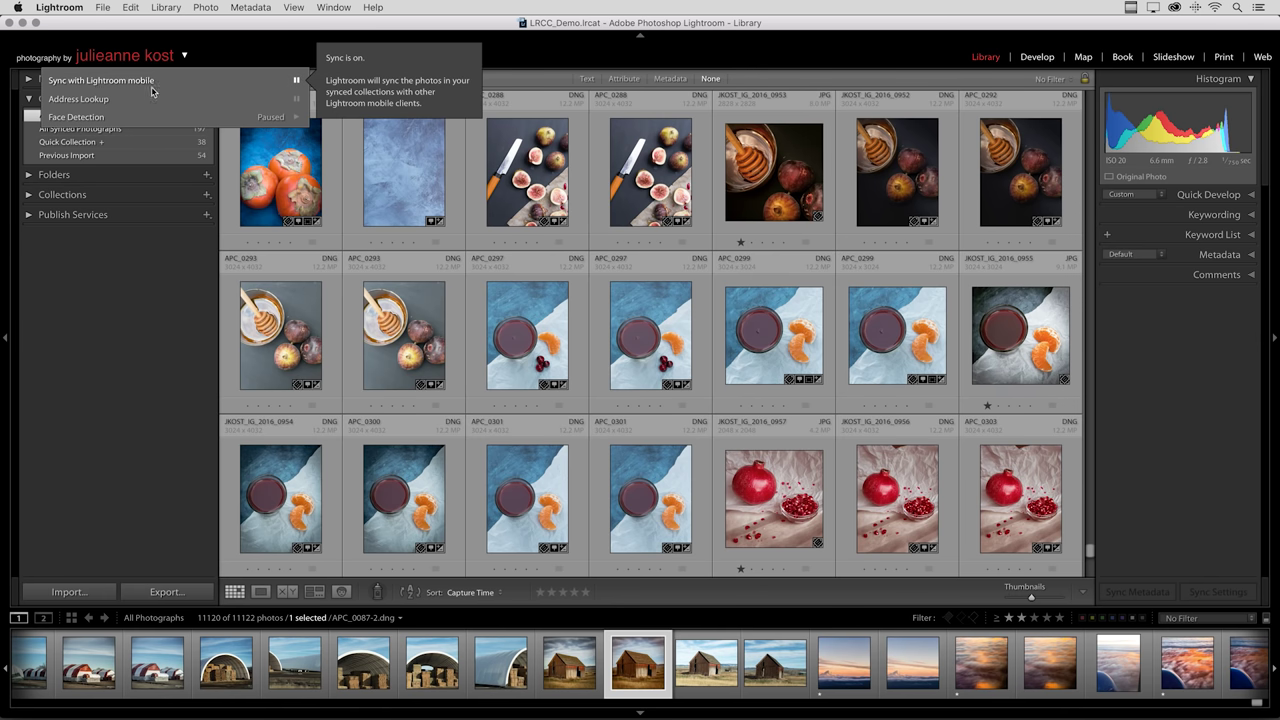
{"action": "left_click", "coordinate": [213, 58]}
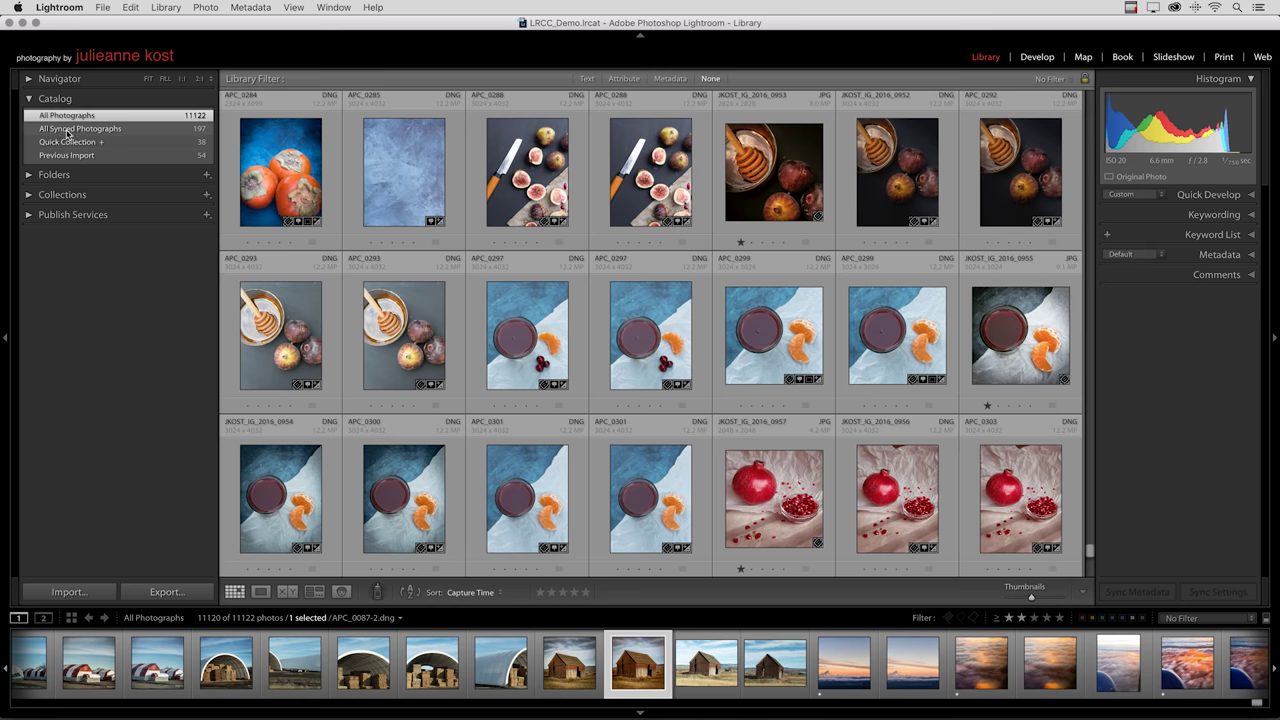
Step: Show the 197 All Synced Photographs in expanded cells (J) and scroll to the end of the grid
{"action": "left_click", "coordinate": [124, 134]}
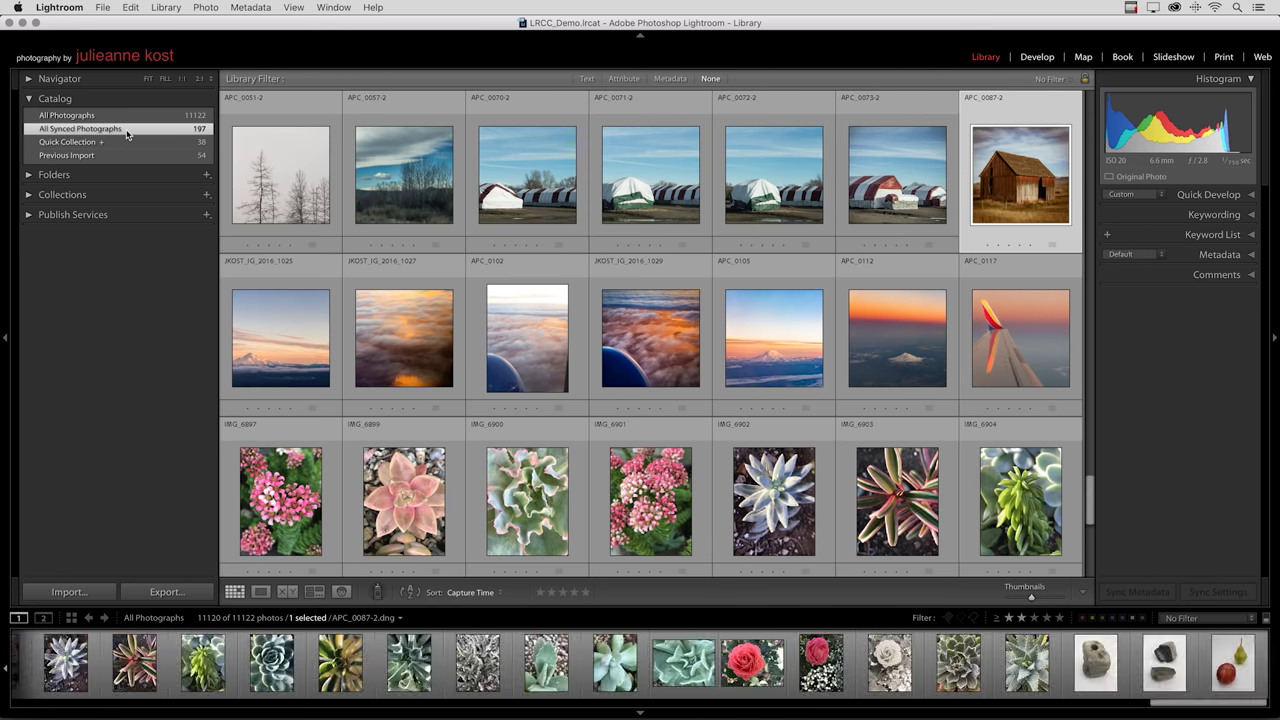
{"action": "key", "text": "j"}
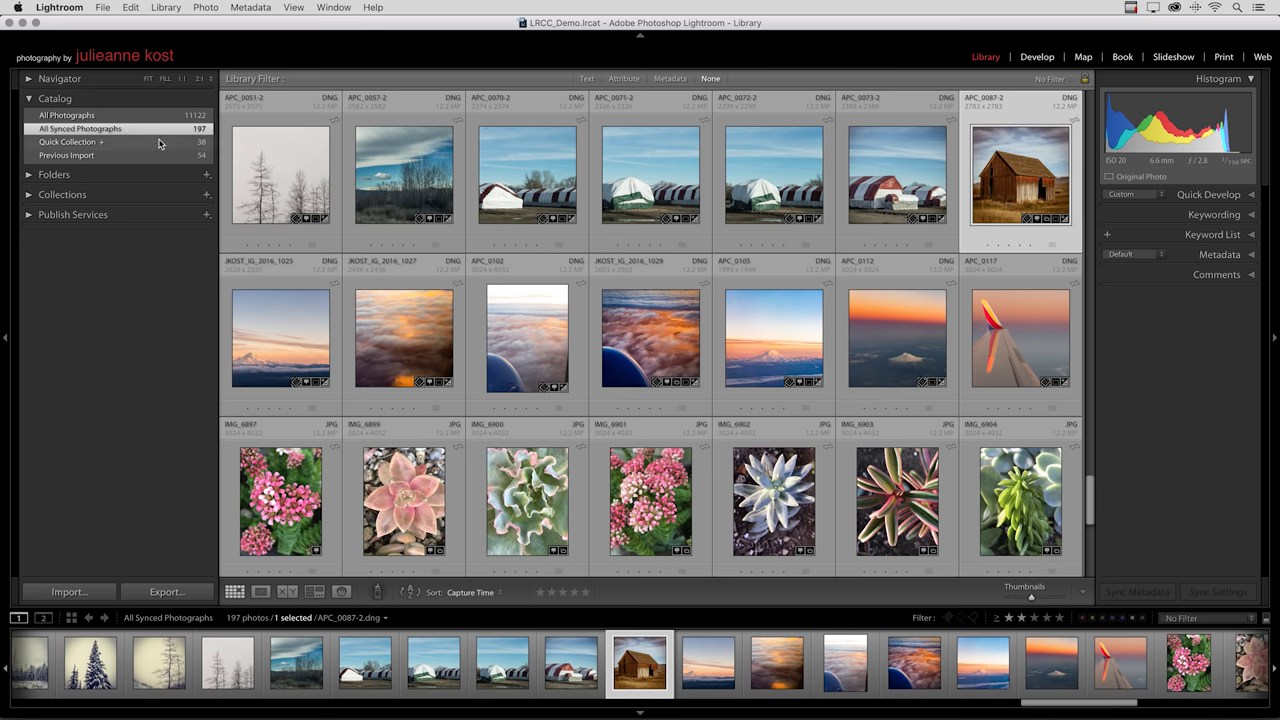
{"action": "scroll", "coordinate": [408, 195], "scroll_direction": "down", "scroll_amount": 5}
{"action": "scroll", "coordinate": [408, 195], "scroll_direction": "down", "scroll_amount": 4}
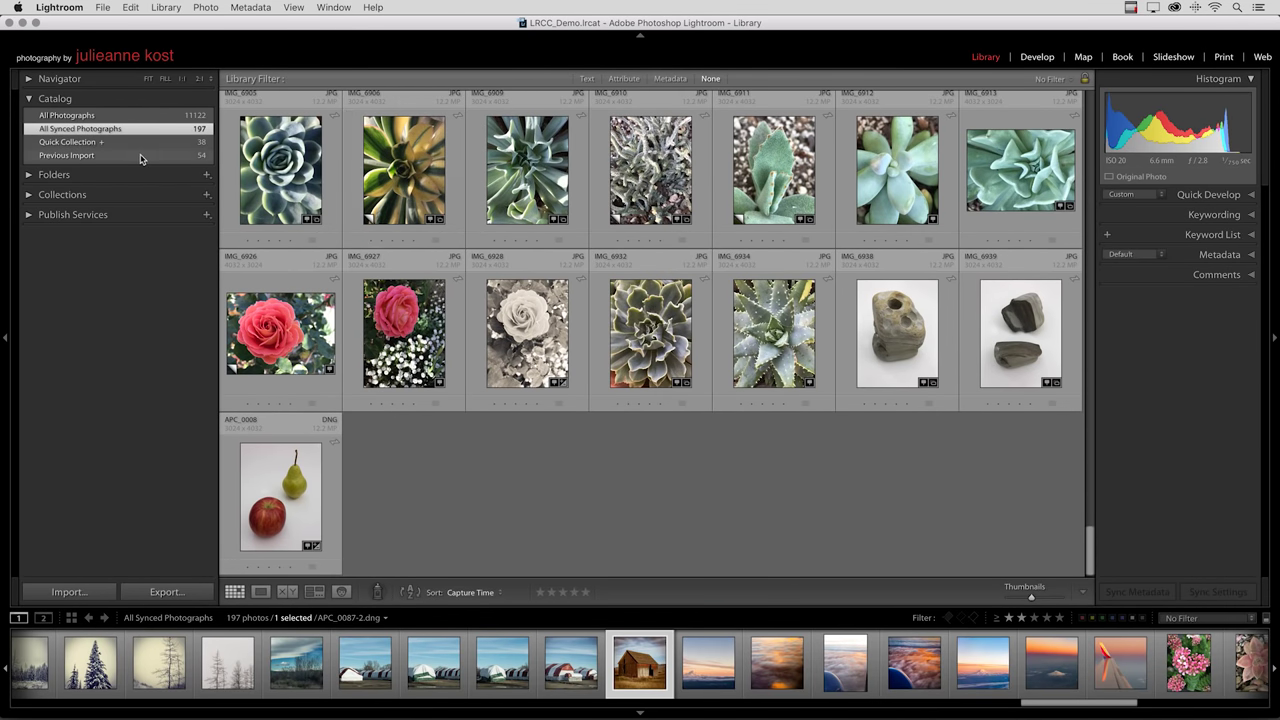
Step: Open the iPhone's 37-photo Imported Photos folder from the Folders panel and scroll through it
{"action": "left_click", "coordinate": [30, 175]}
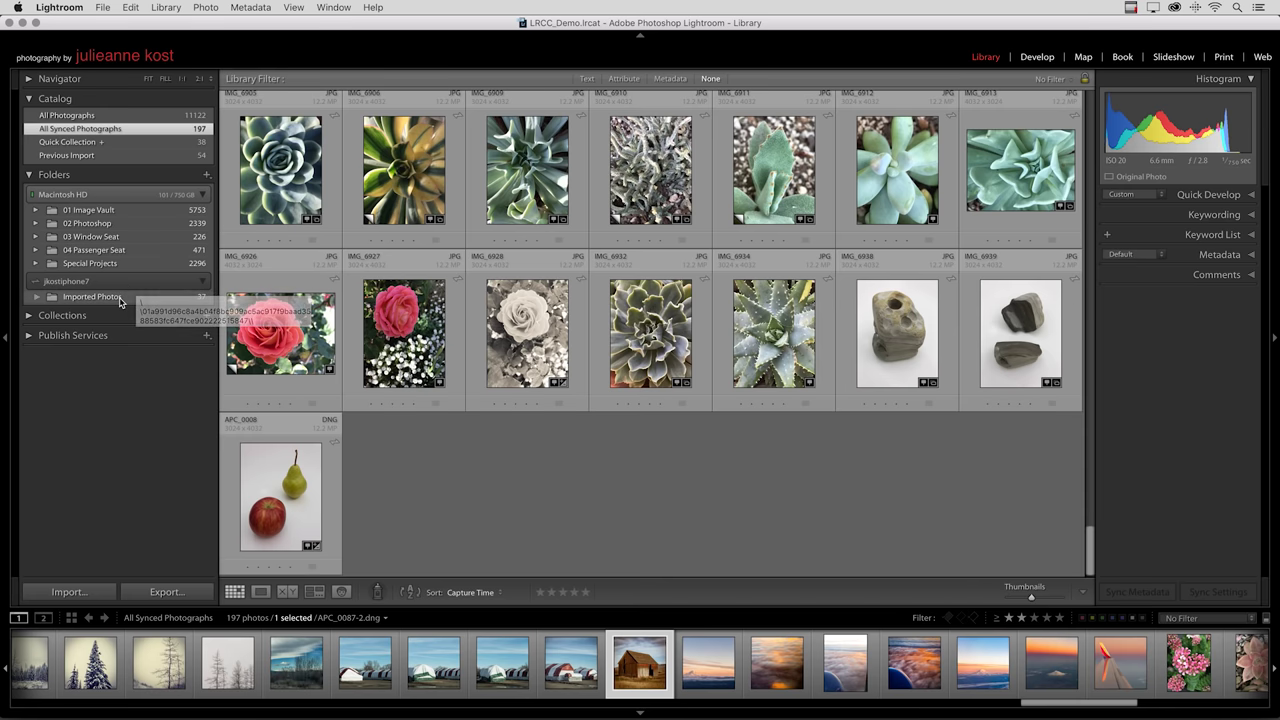
{"action": "left_click", "coordinate": [121, 299]}
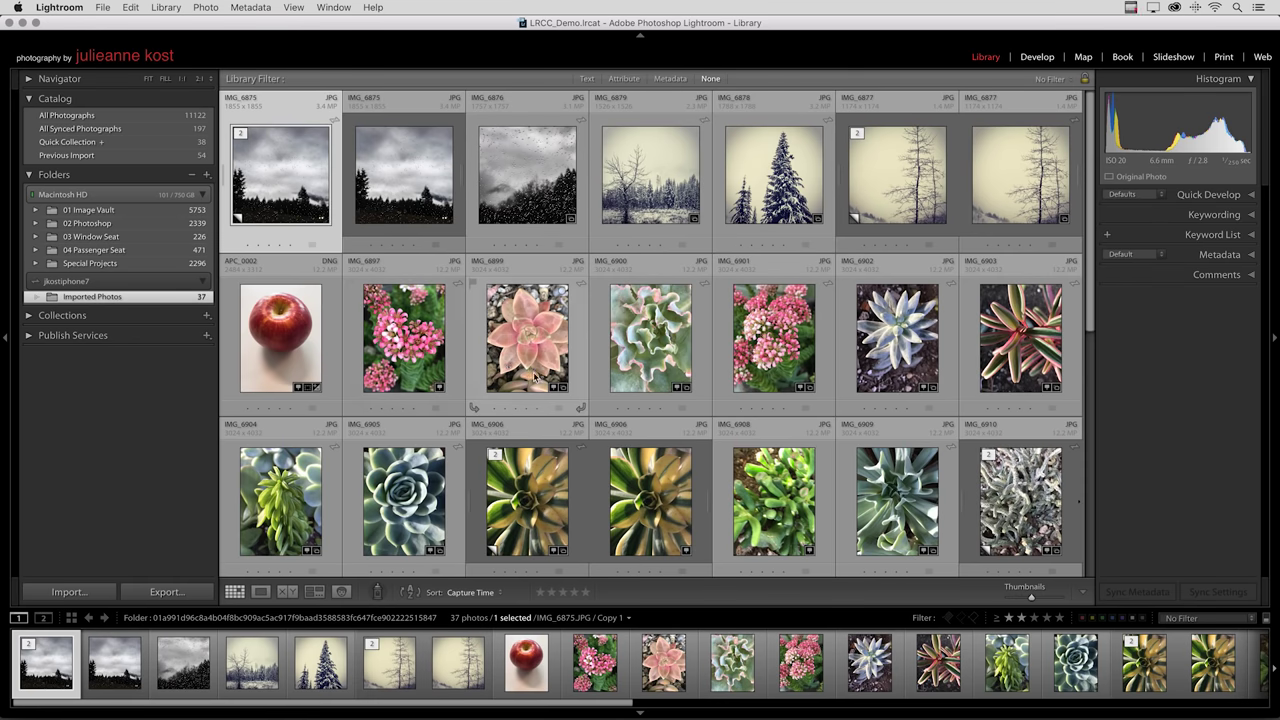
{"action": "mouse_move", "coordinate": [535, 378]}
{"action": "scroll", "coordinate": [535, 378], "scroll_direction": "down", "scroll_amount": 5}
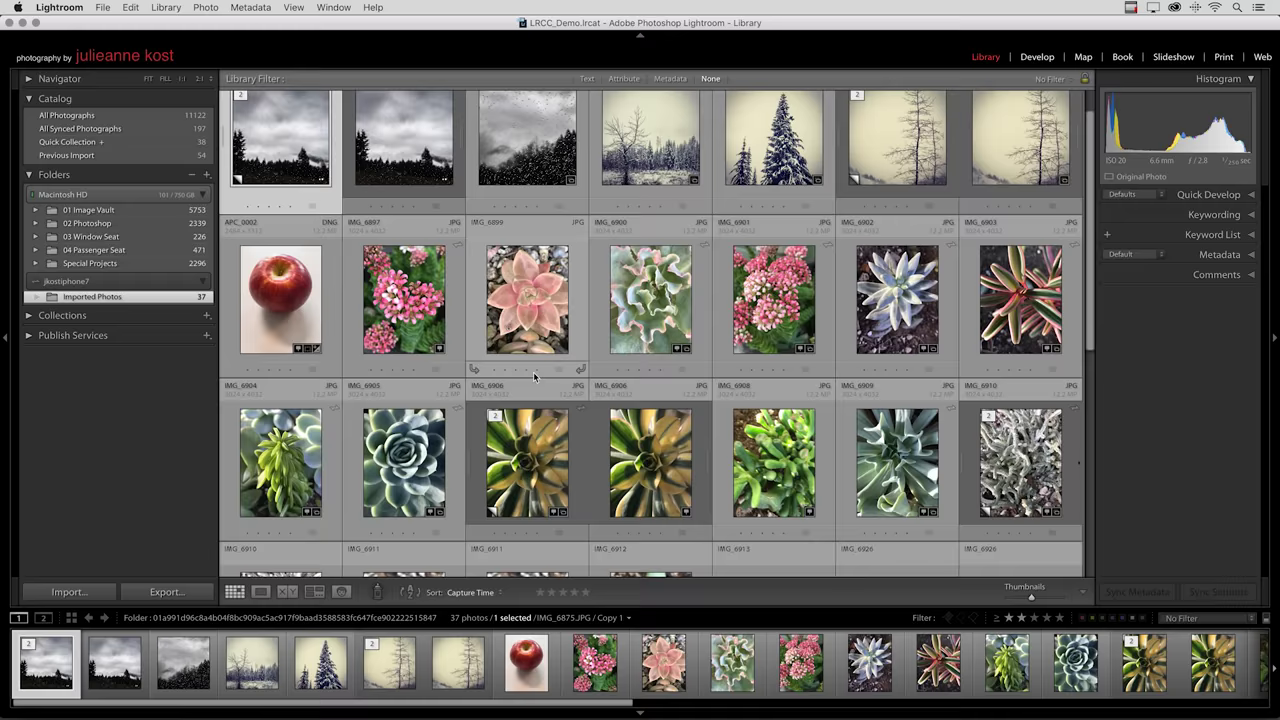
{"action": "scroll", "coordinate": [535, 378], "scroll_direction": "down", "scroll_amount": 1}
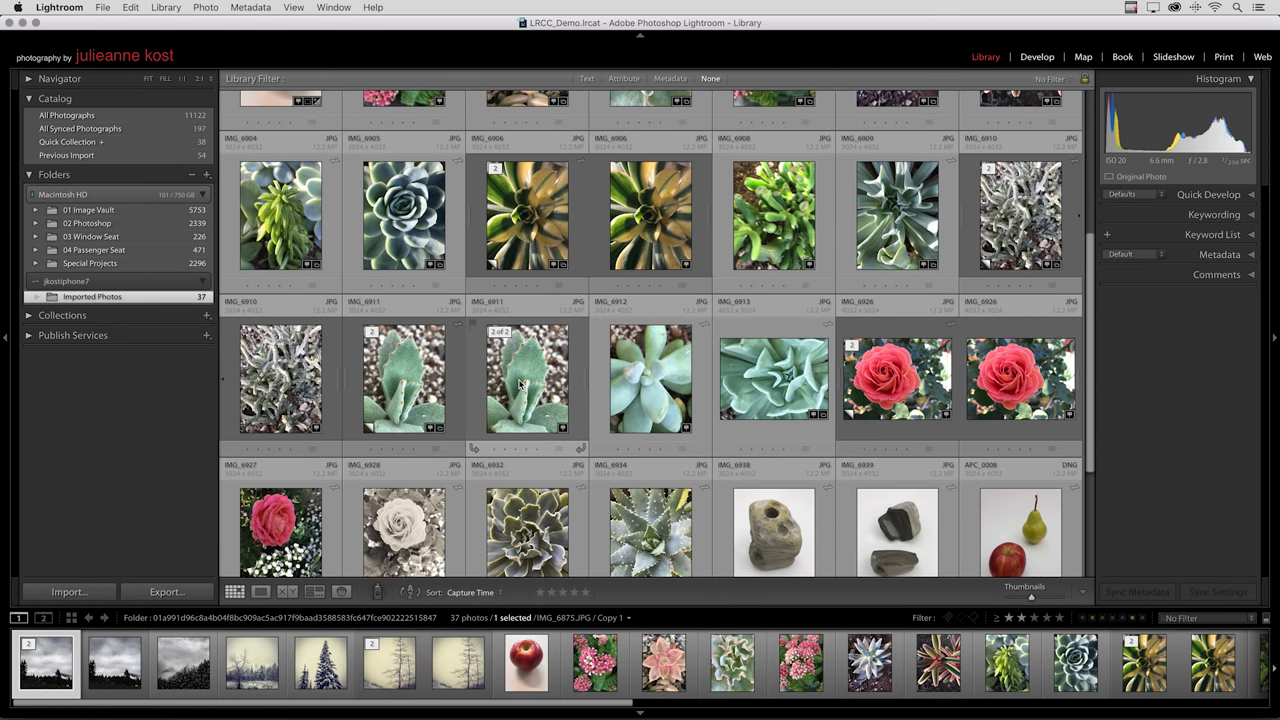
Step: Reveal IMG_6911 on disk with Show in Finder
{"action": "right_click", "coordinate": [519, 383]}
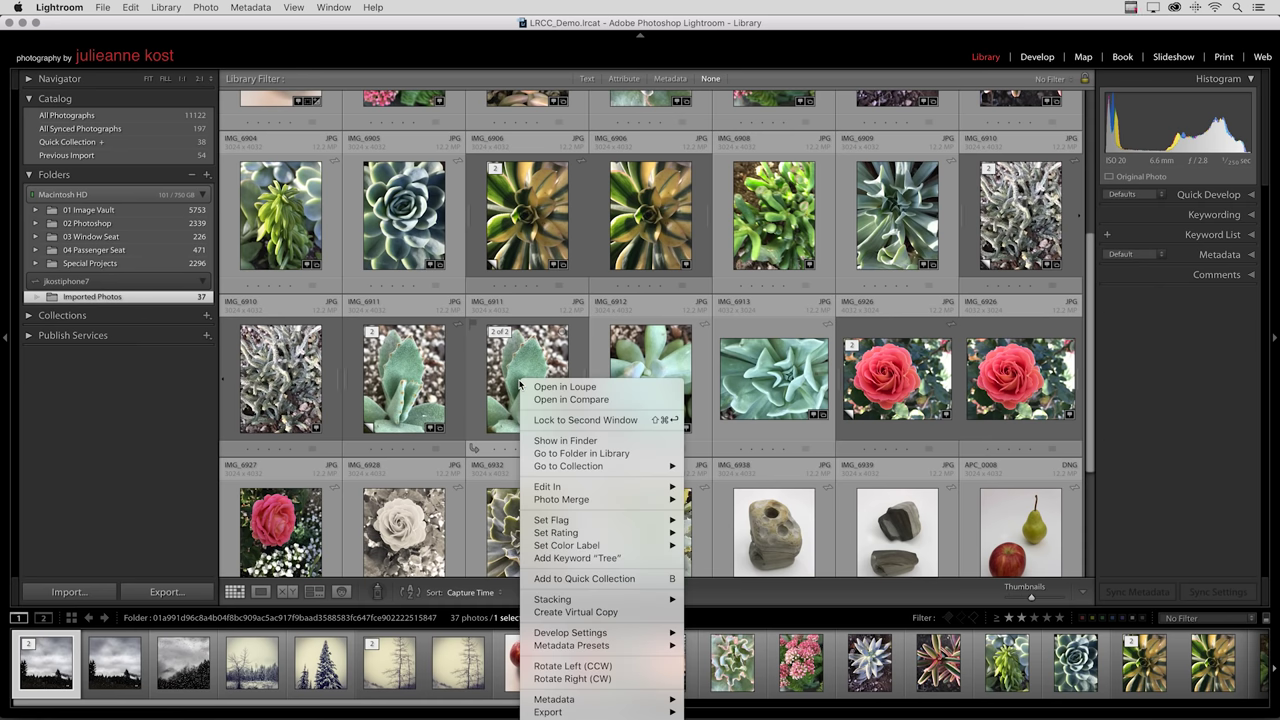
{"action": "mouse_move", "coordinate": [612, 465]}
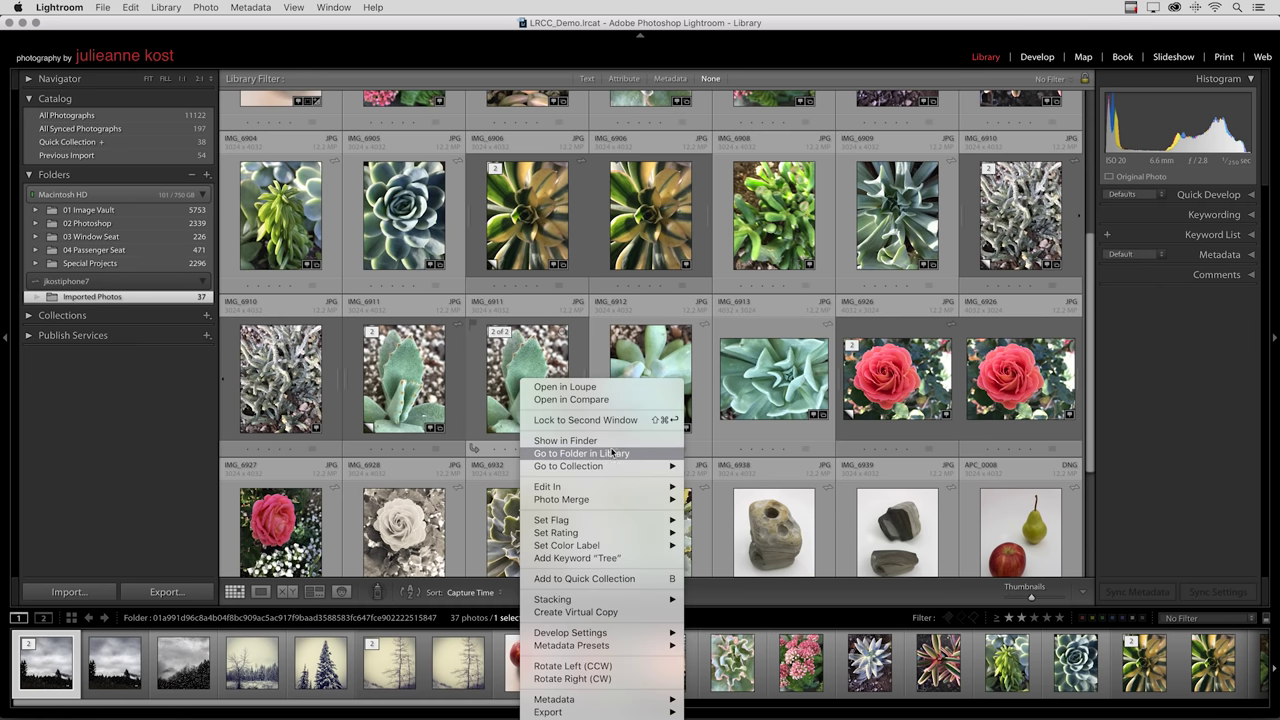
{"action": "left_click", "coordinate": [612, 441]}
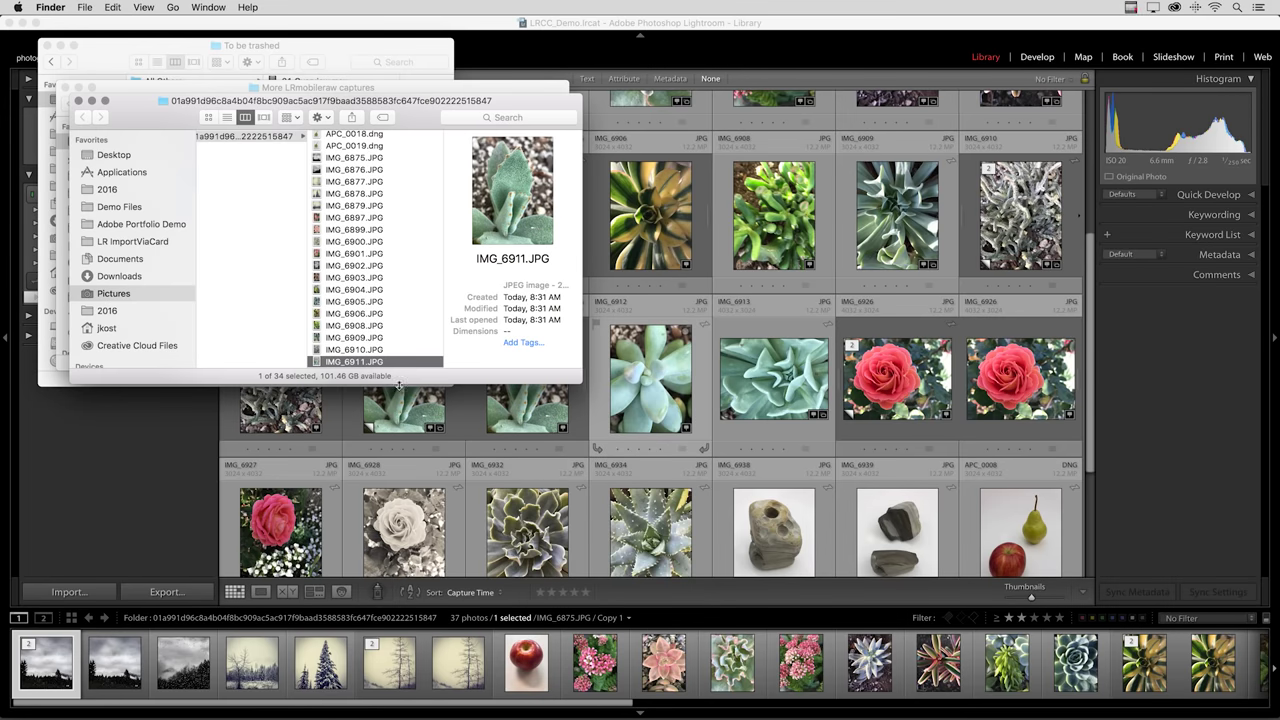
Step: Follow IMG_6911.JPG's path to Pictures > Lightroom > Mobile Downloads.lrdata, then switch back to Lightroom
{"action": "scroll", "coordinate": [268, 320], "scroll_direction": "left", "scroll_amount": 10}
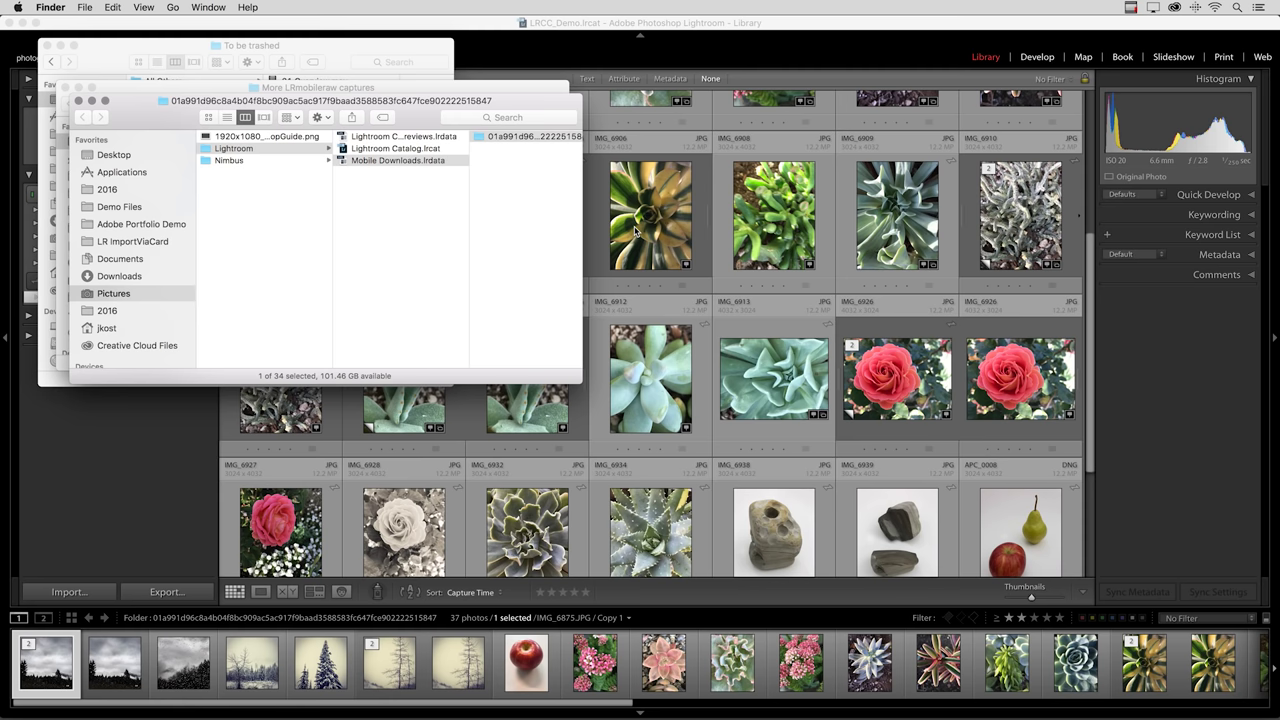
{"action": "left_click", "coordinate": [635, 230]}
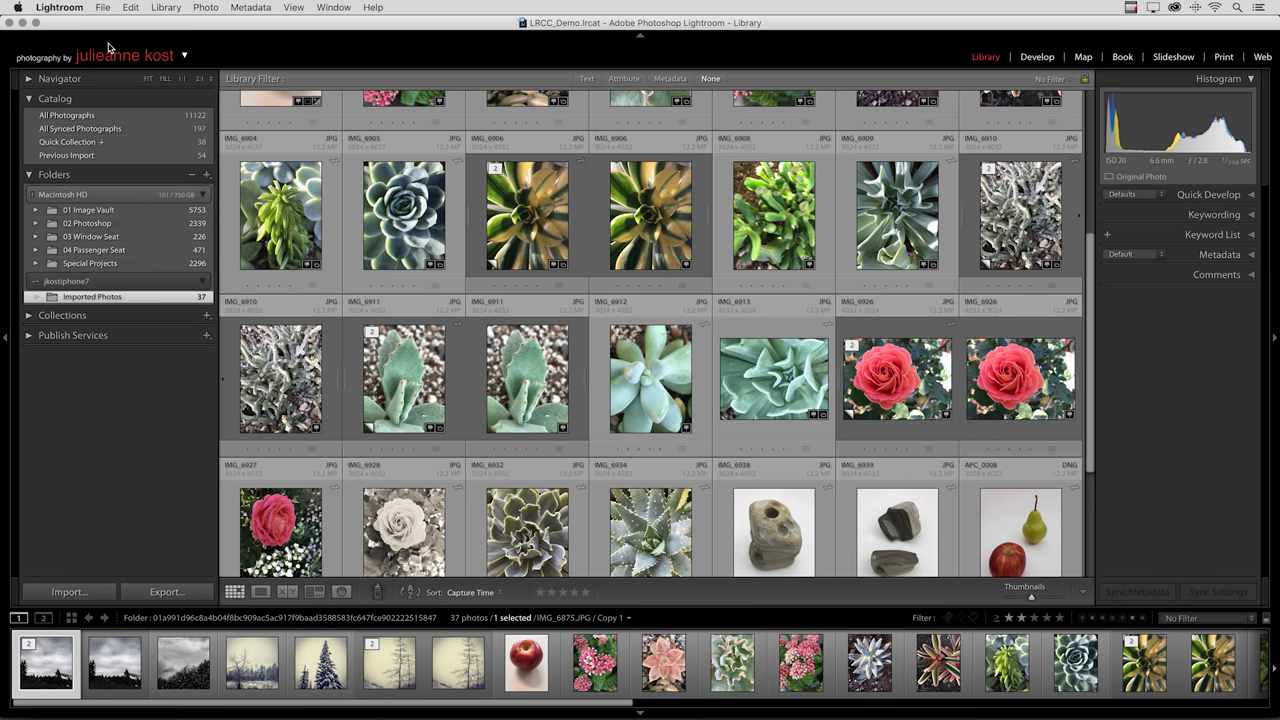
{"action": "left_click", "coordinate": [78, 9]}
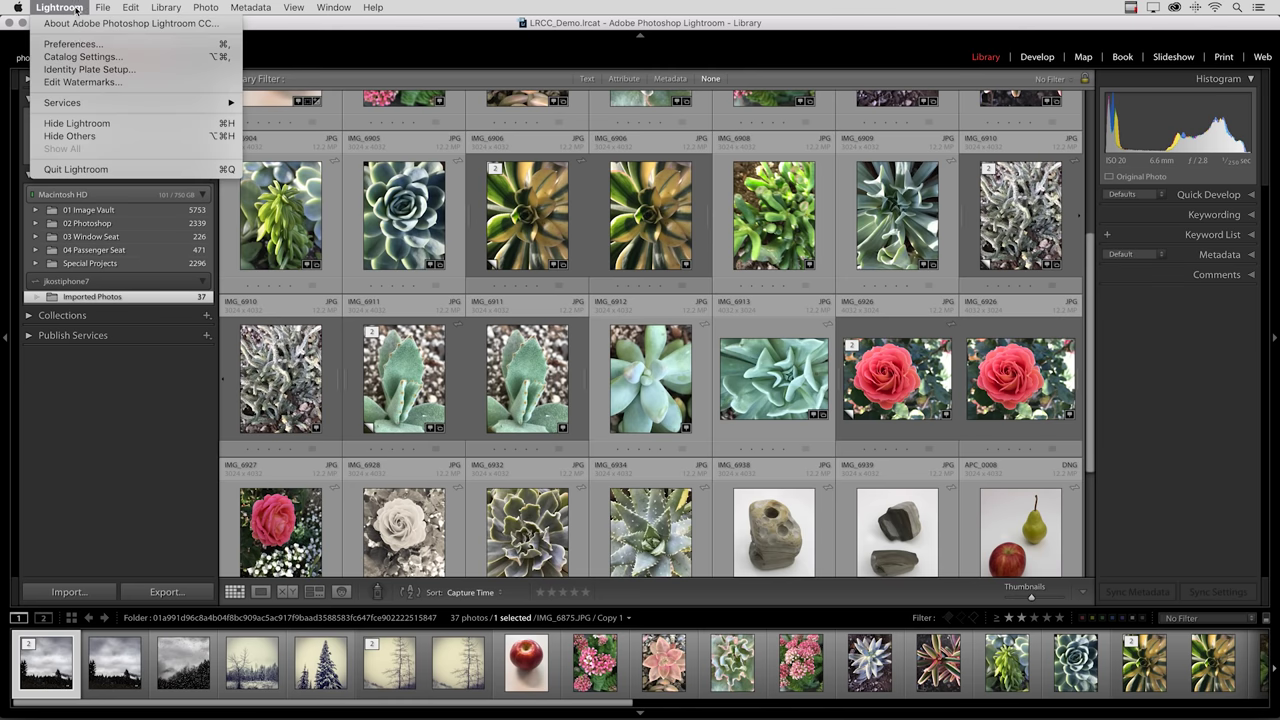
{"action": "left_click", "coordinate": [75, 44]}
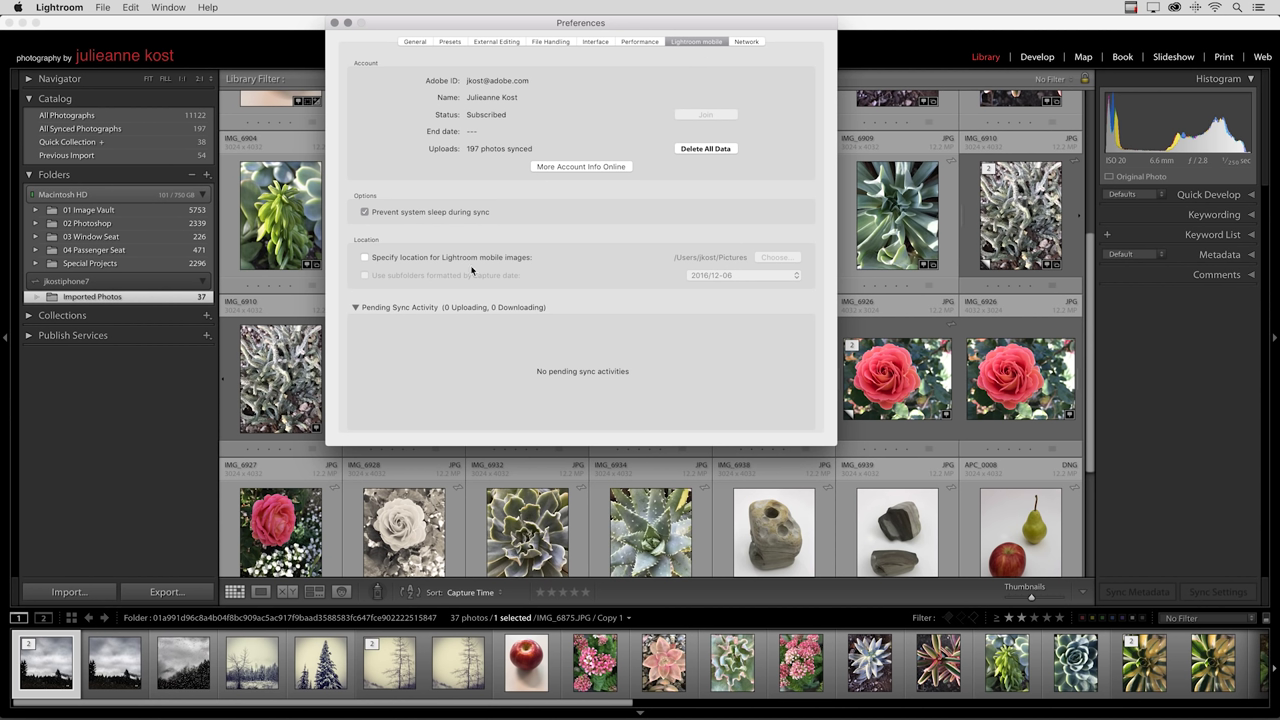
{"action": "left_click", "coordinate": [365, 256]}
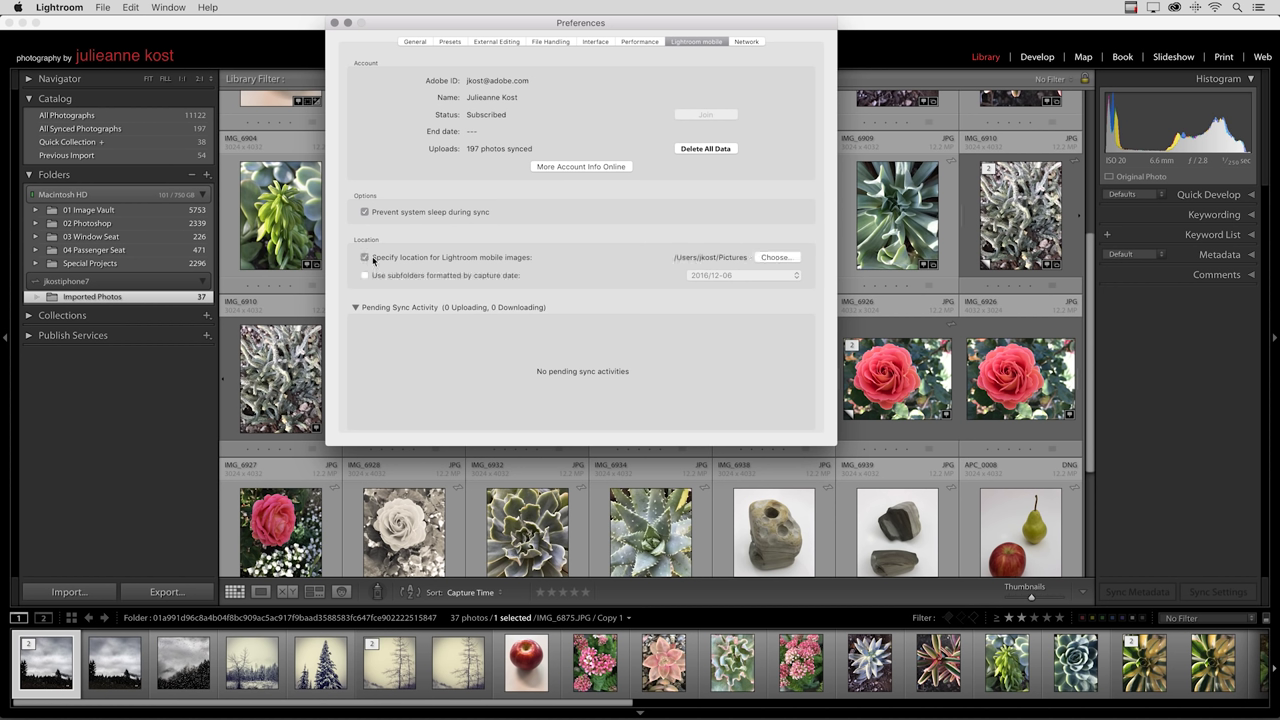
{"action": "left_click", "coordinate": [365, 258]}
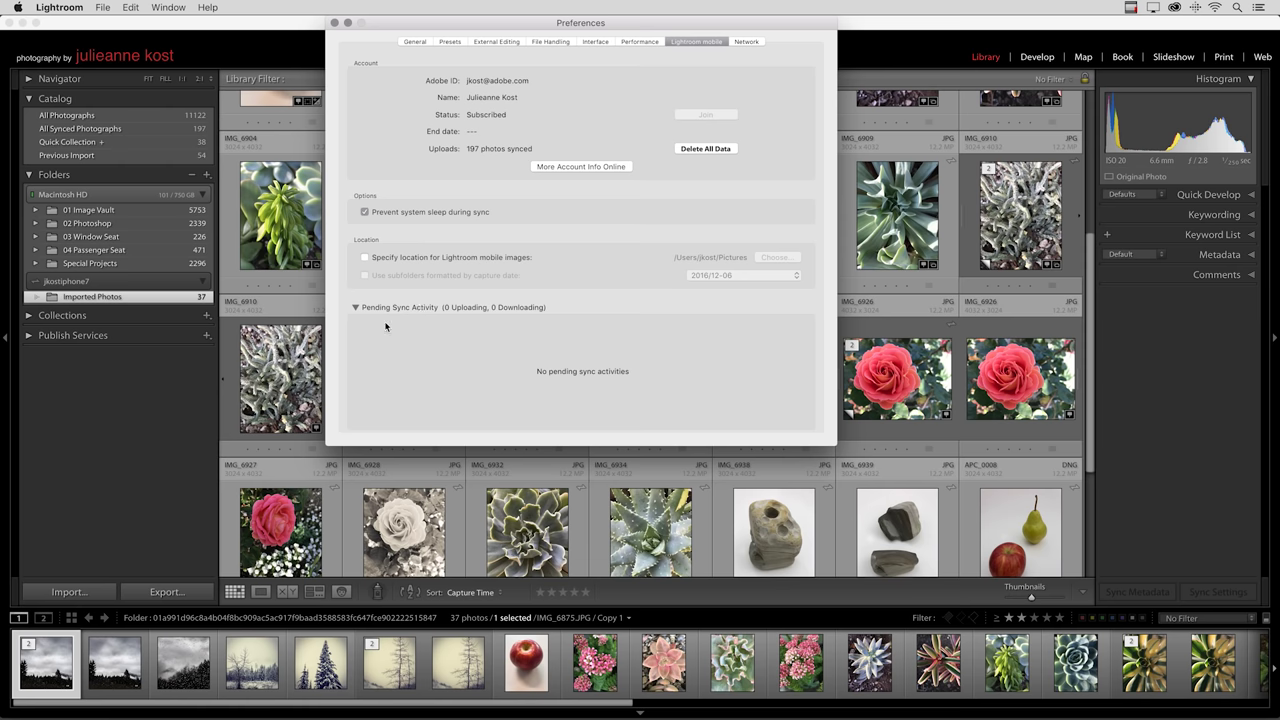
{"action": "left_click", "coordinate": [335, 23]}
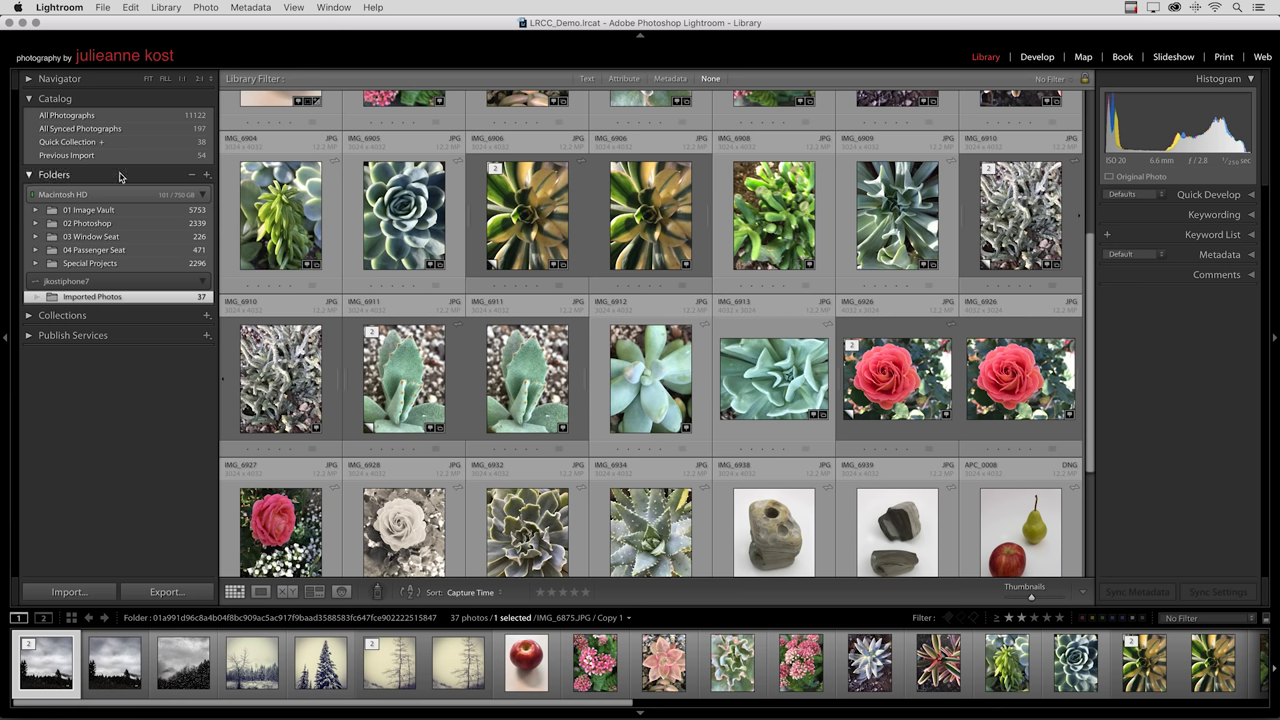
Step: Expand 01 Image Vault and drag 24 selected Imported Photos into 2016 > San Jose, now 57 photos
{"action": "left_click", "coordinate": [36, 213]}
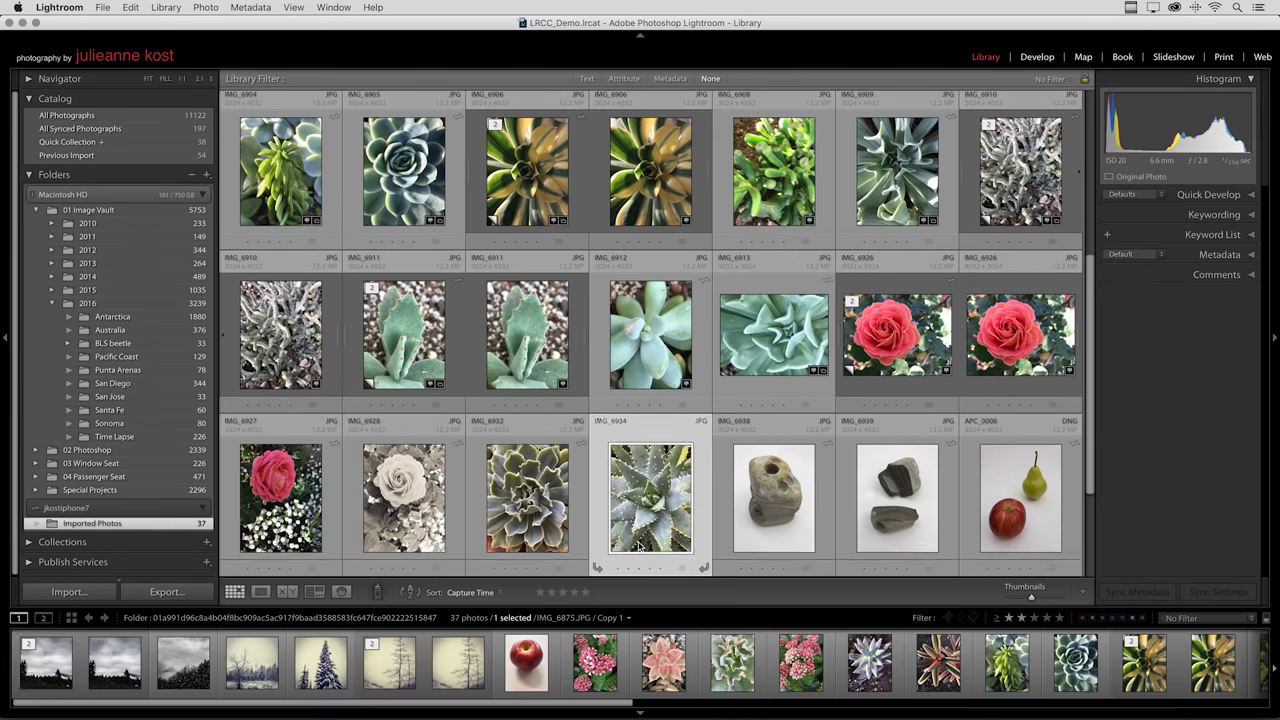
{"action": "left_click", "coordinate": [640, 545]}
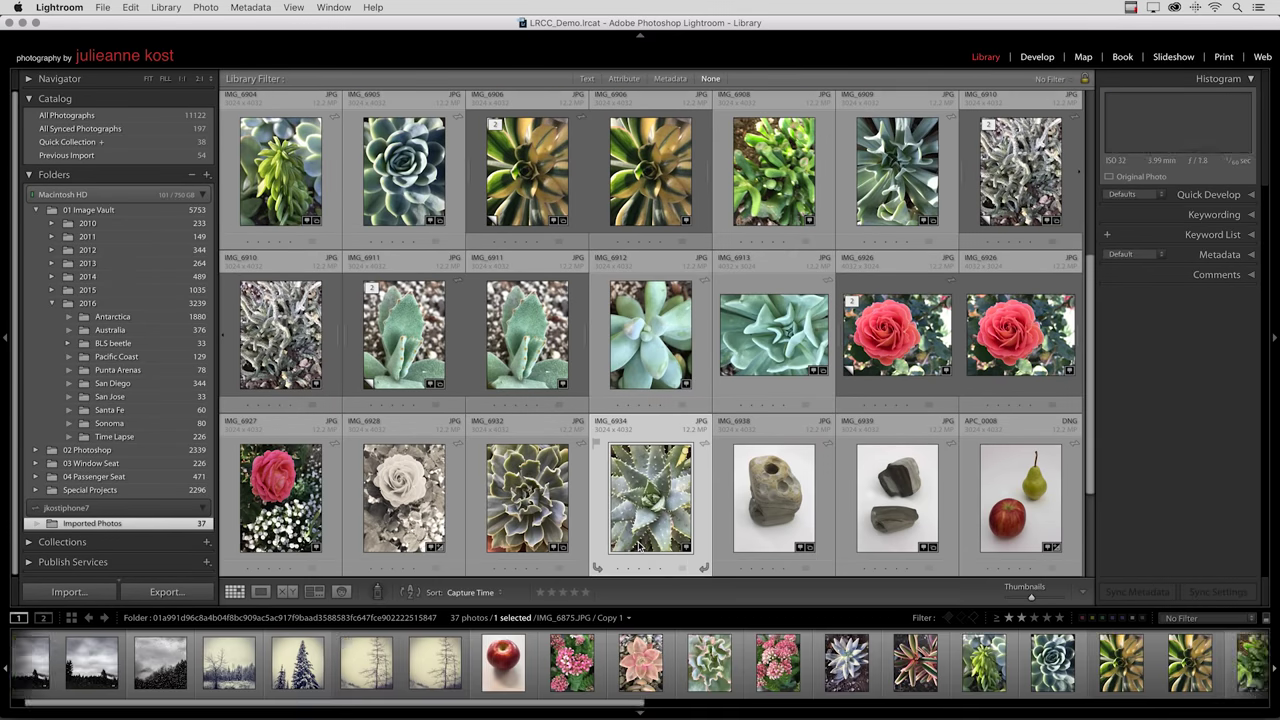
{"action": "scroll", "coordinate": [640, 545], "scroll_direction": "up", "scroll_amount": 3}
{"action": "scroll", "coordinate": [640, 545], "scroll_direction": "up", "scroll_amount": 2}
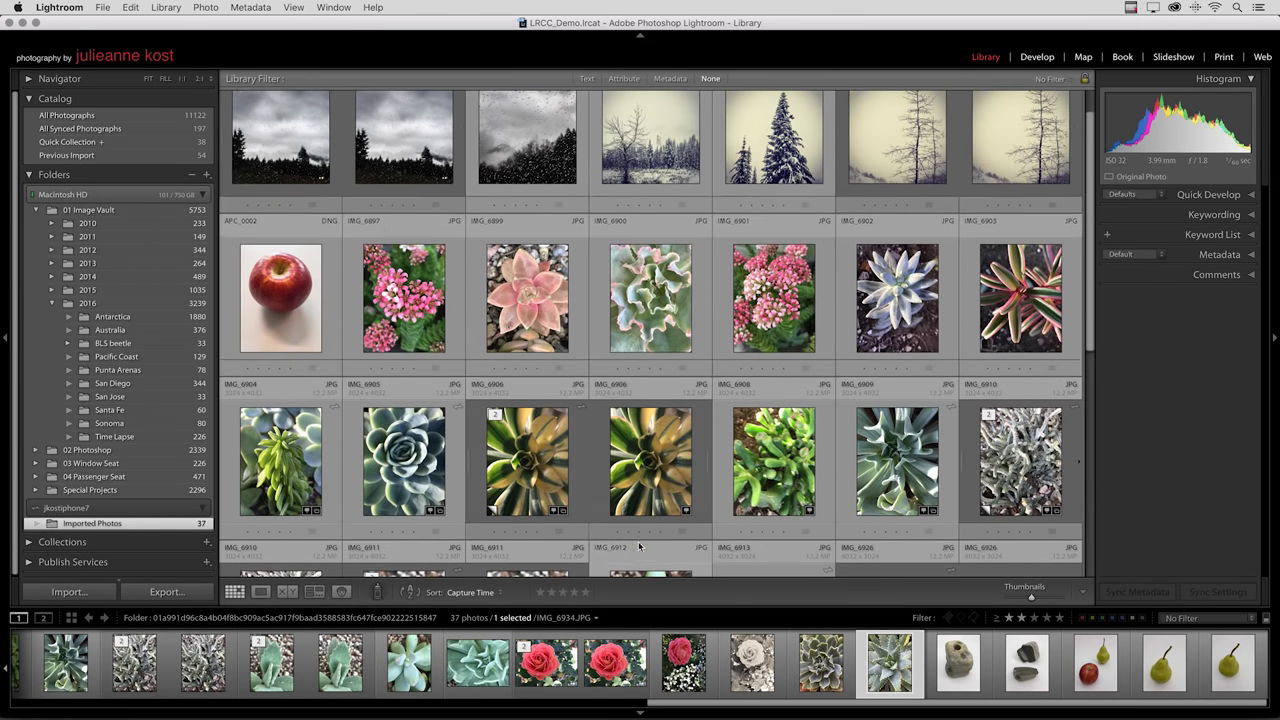
{"action": "key", "text": "super+a"}
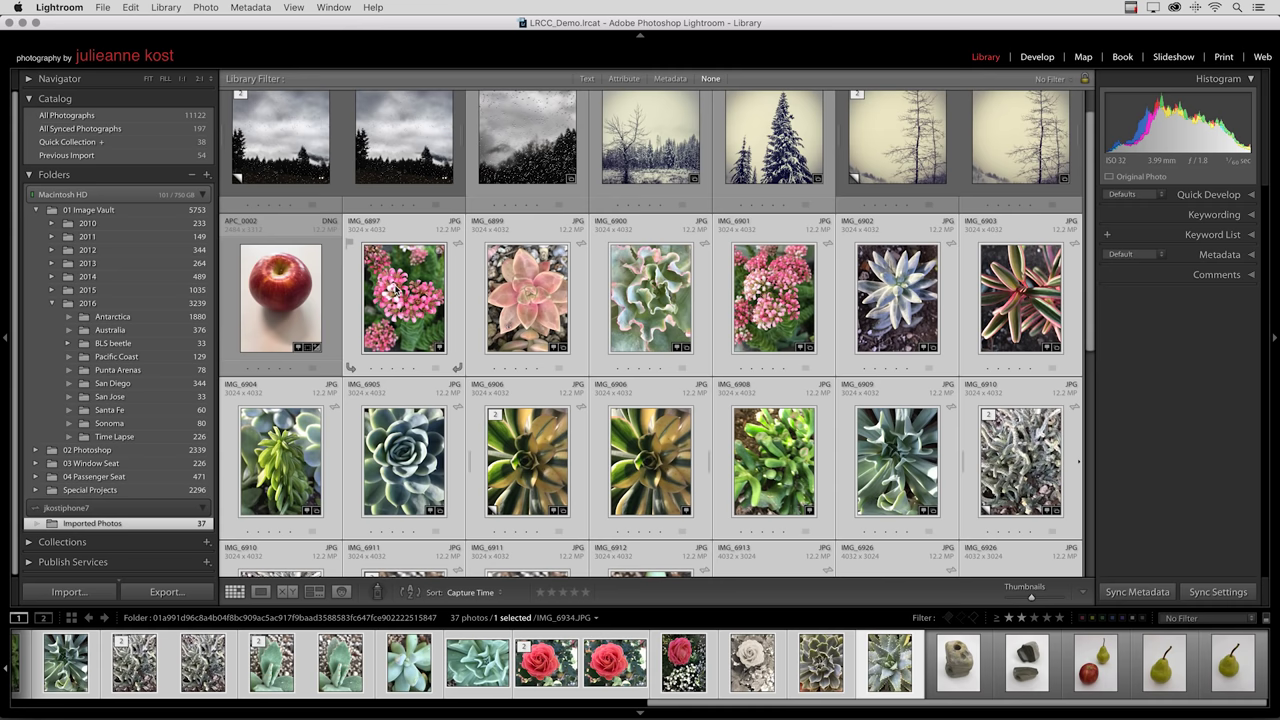
{"action": "left_click_drag", "start_coordinate": [393, 290], "coordinate": [163, 390]}
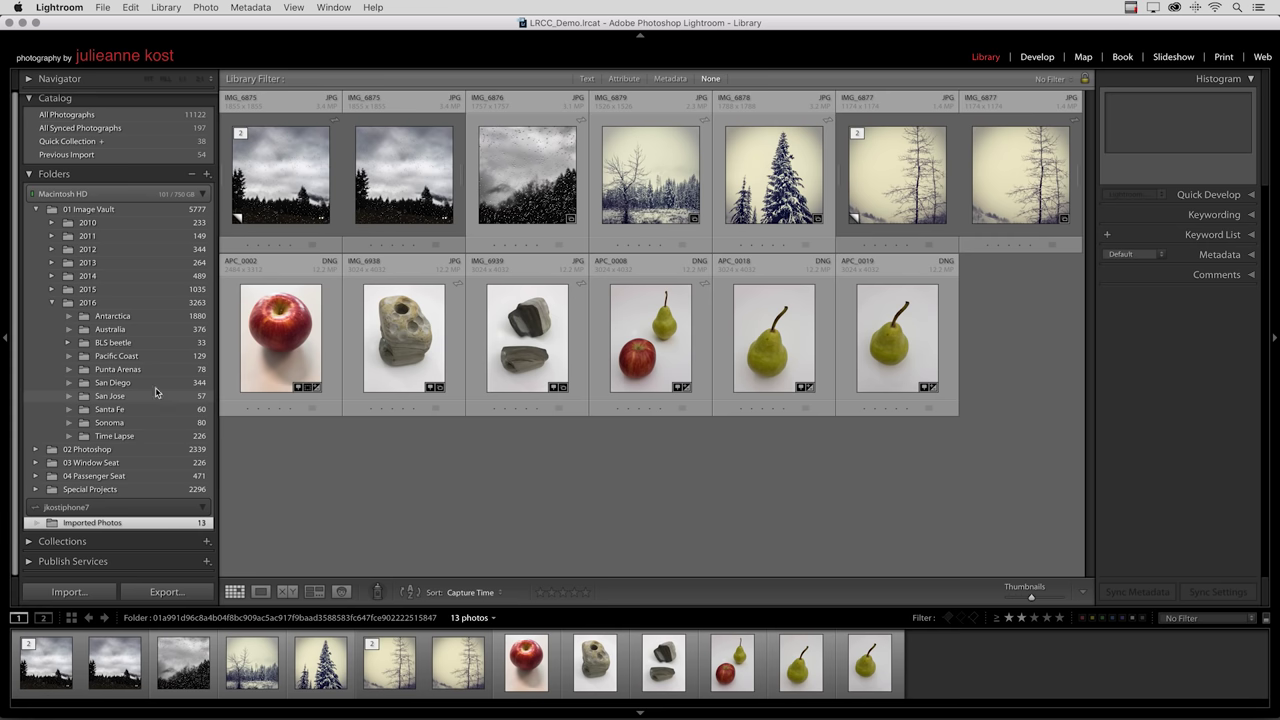
Step: Collapse Folders, expand Collections, and open From Lr mobile > Adjustments with 15 photos
{"action": "left_click", "coordinate": [131, 178]}
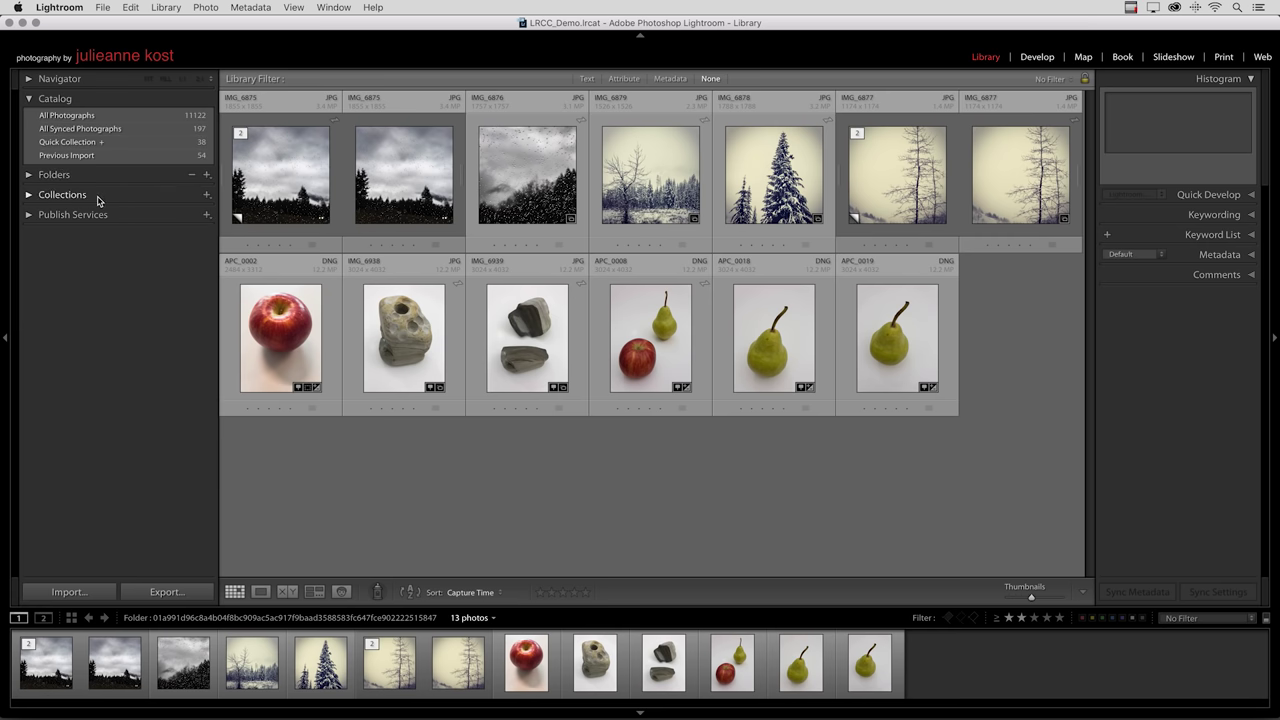
{"action": "left_click", "coordinate": [98, 198]}
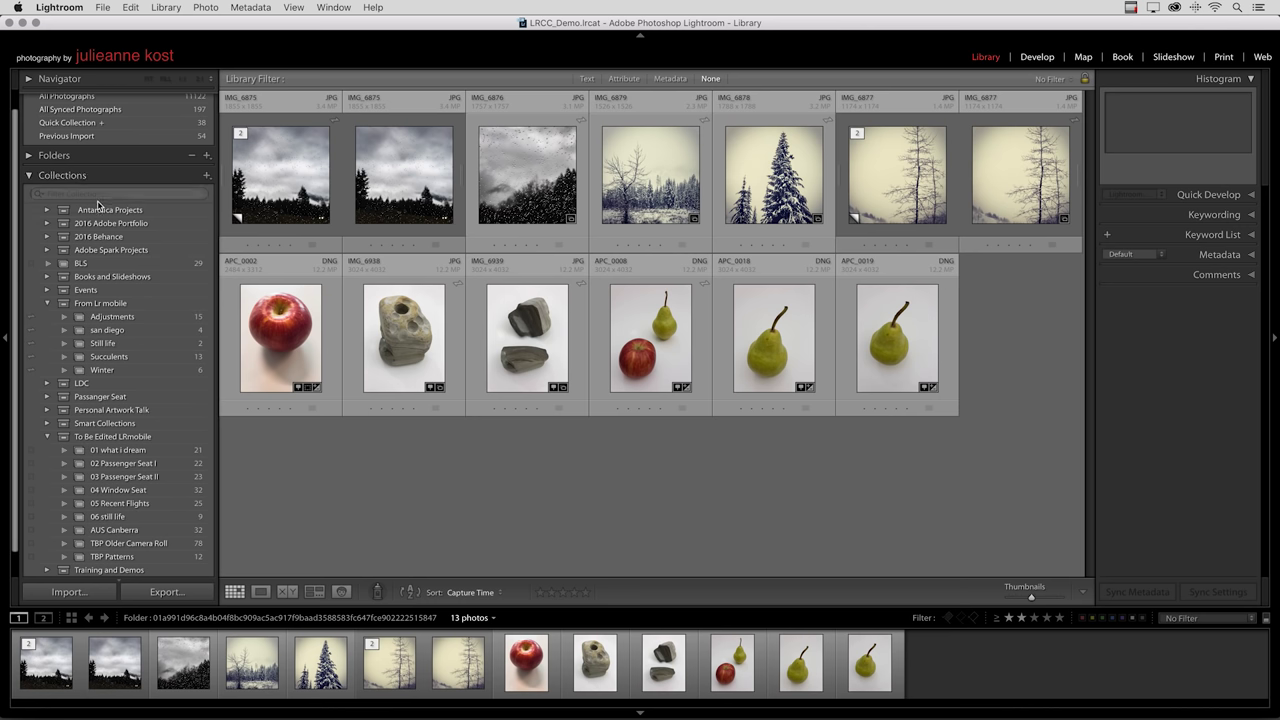
{"action": "left_click", "coordinate": [141, 310]}
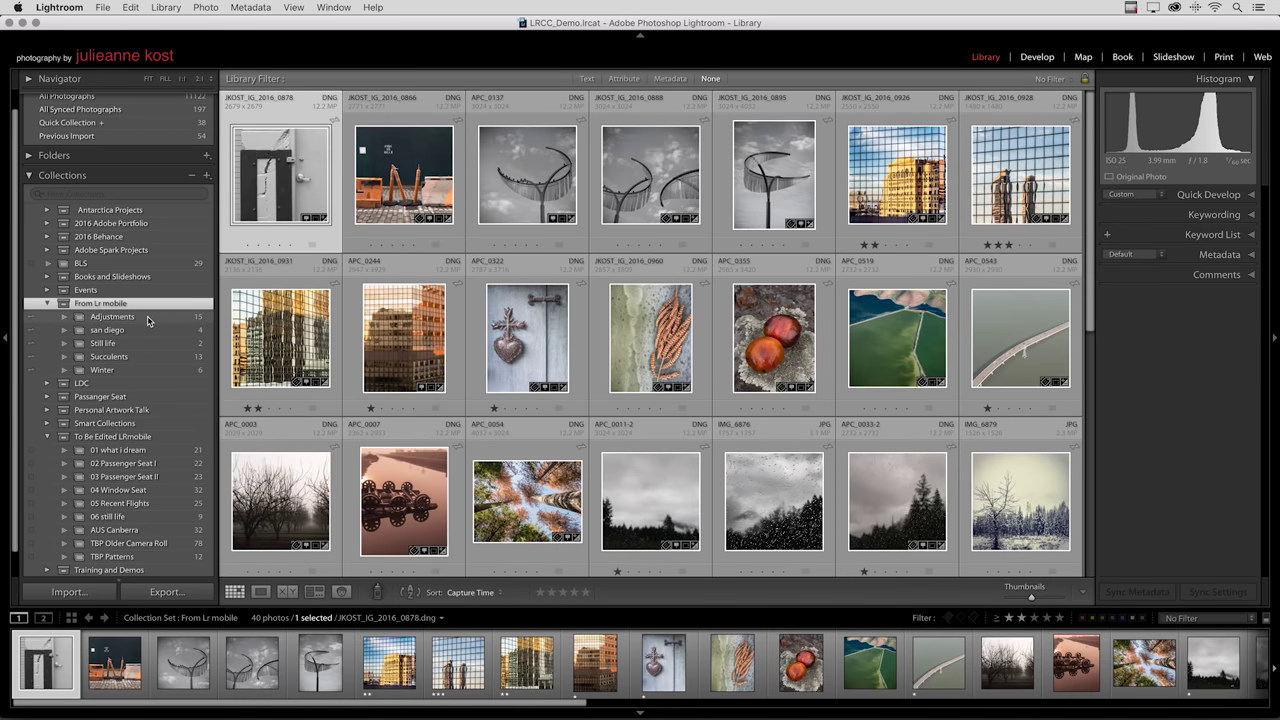
{"action": "left_click", "coordinate": [148, 317]}
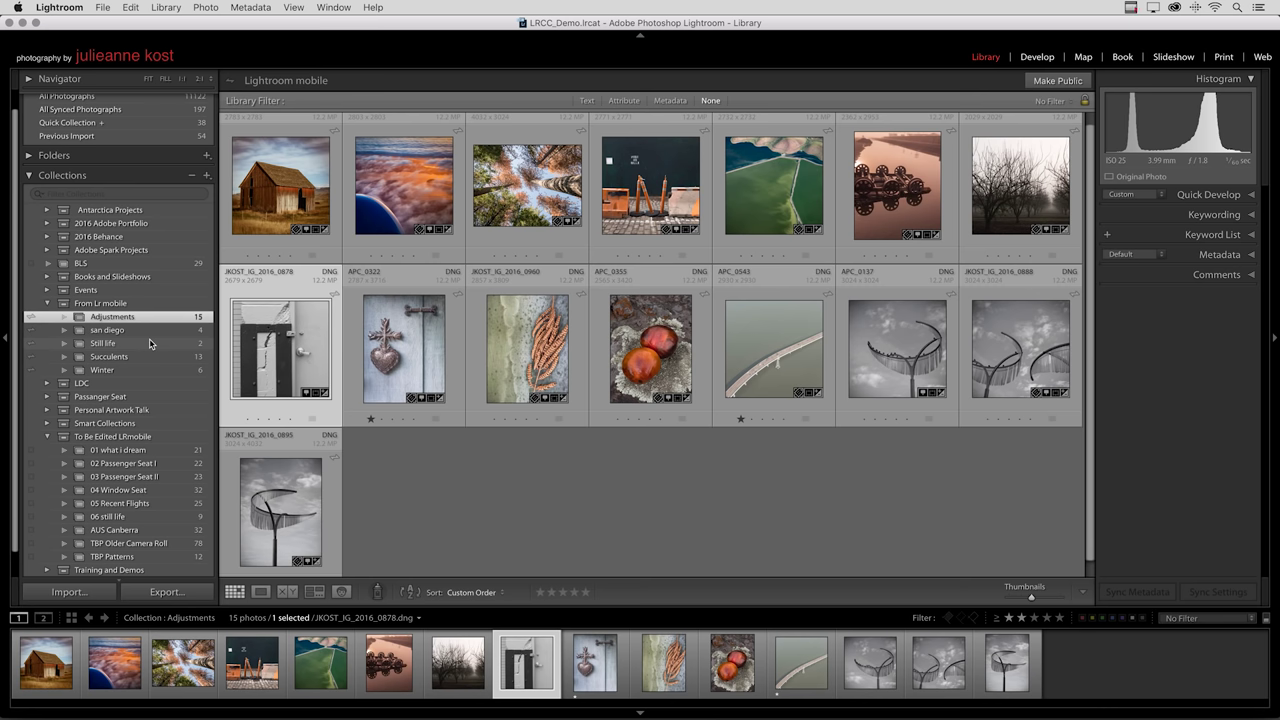
{"action": "left_click", "coordinate": [265, 213]}
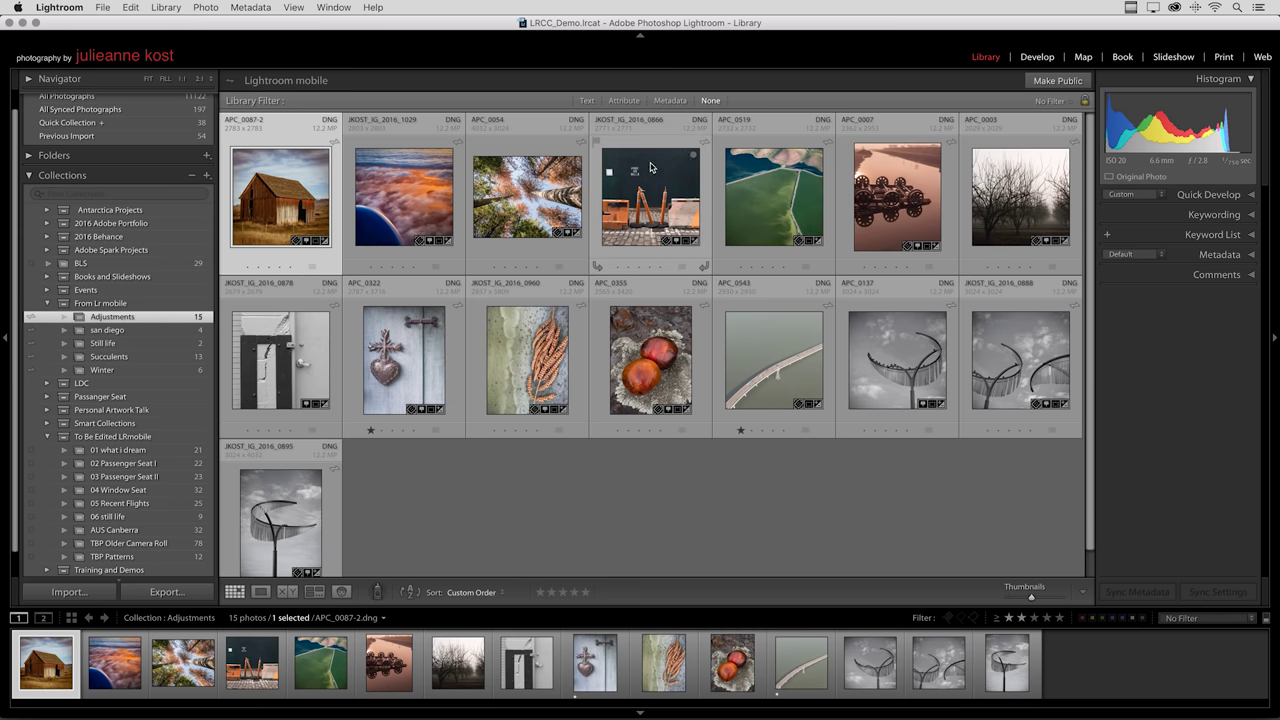
{"action": "left_click", "coordinate": [1034, 58]}
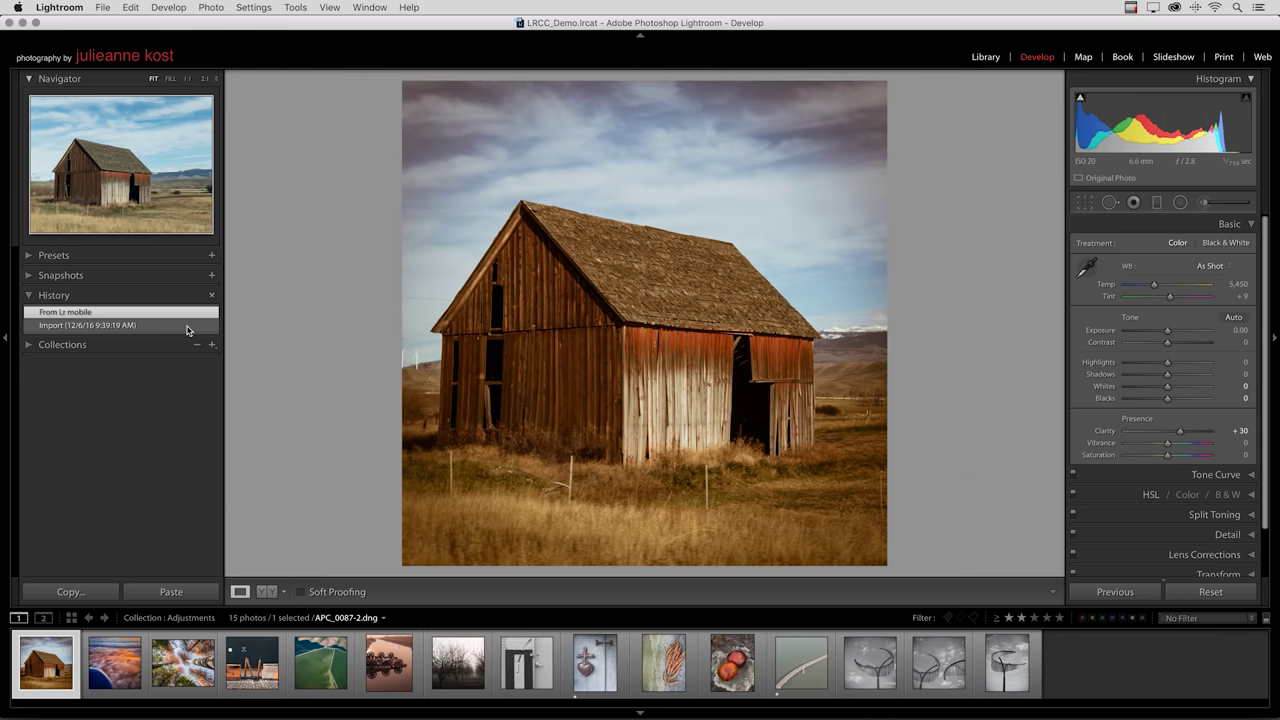
{"action": "left_click", "coordinate": [187, 327]}
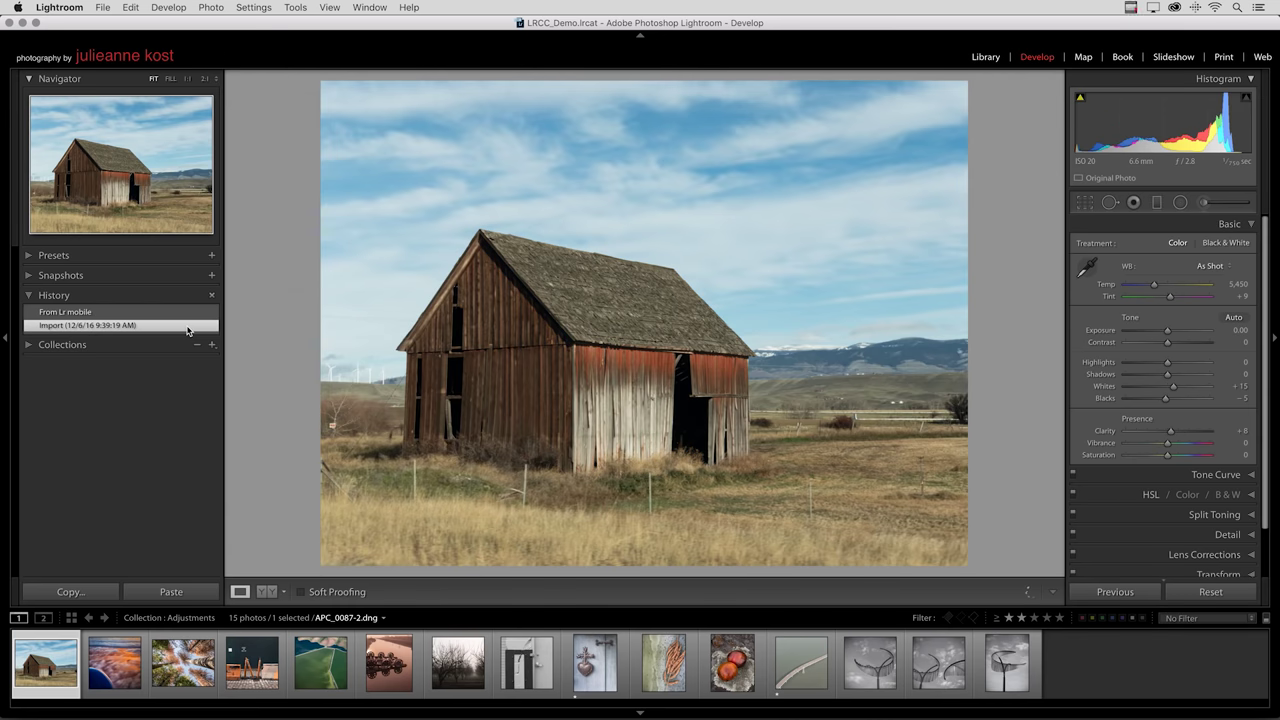
{"action": "left_click", "coordinate": [182, 316]}
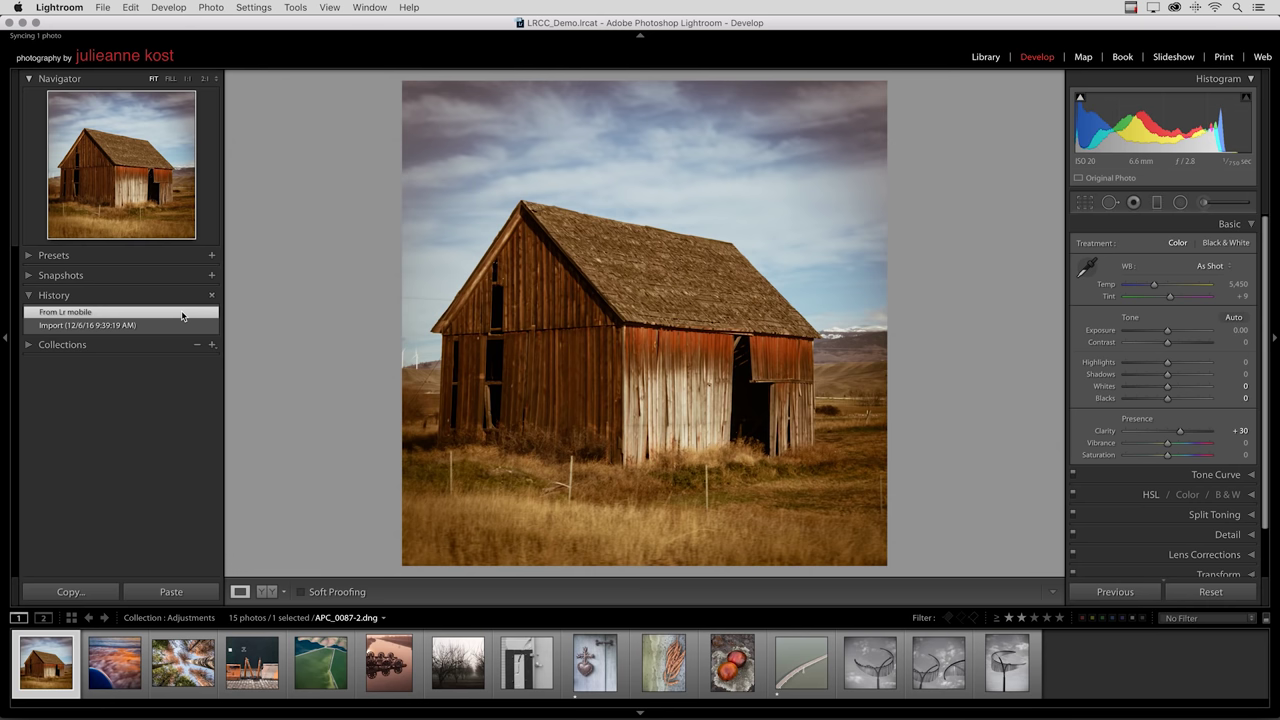
{"action": "key", "text": "g"}
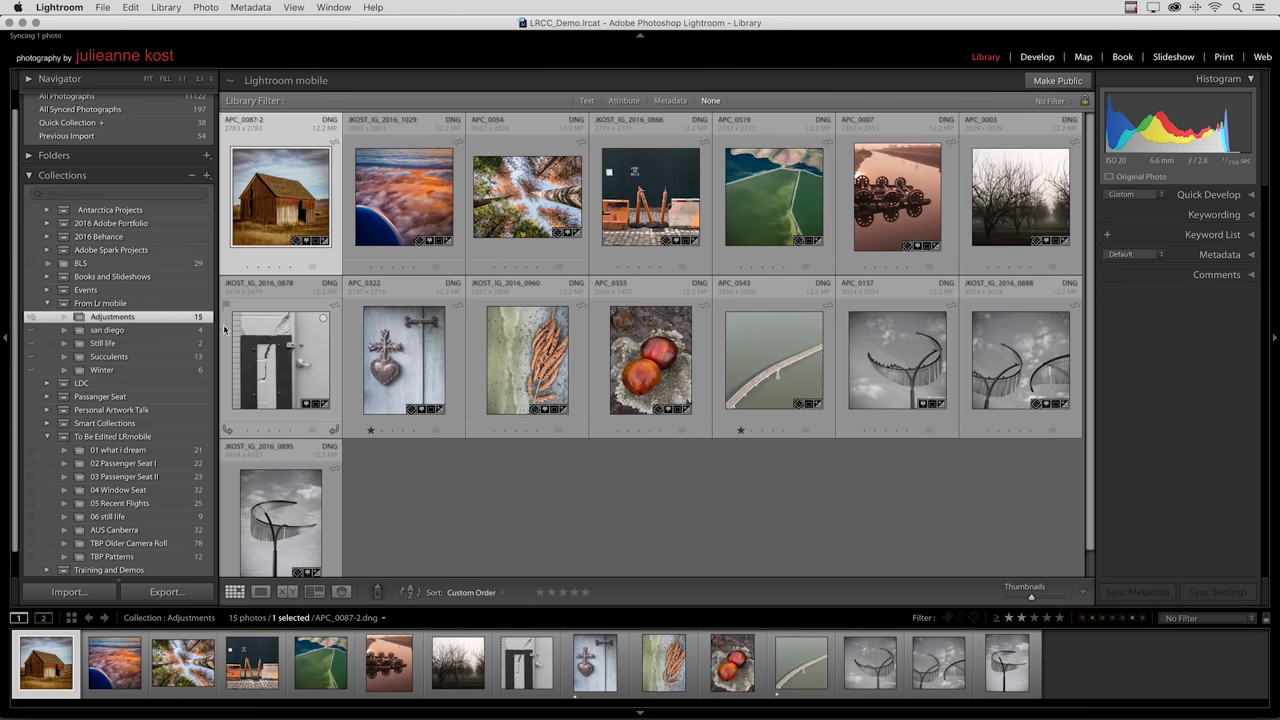
Step: In the 4-photo san diego collection, select JKOST_IG_2016_0928 and view its 0 likes and 0 comments
{"action": "left_click", "coordinate": [181, 333]}
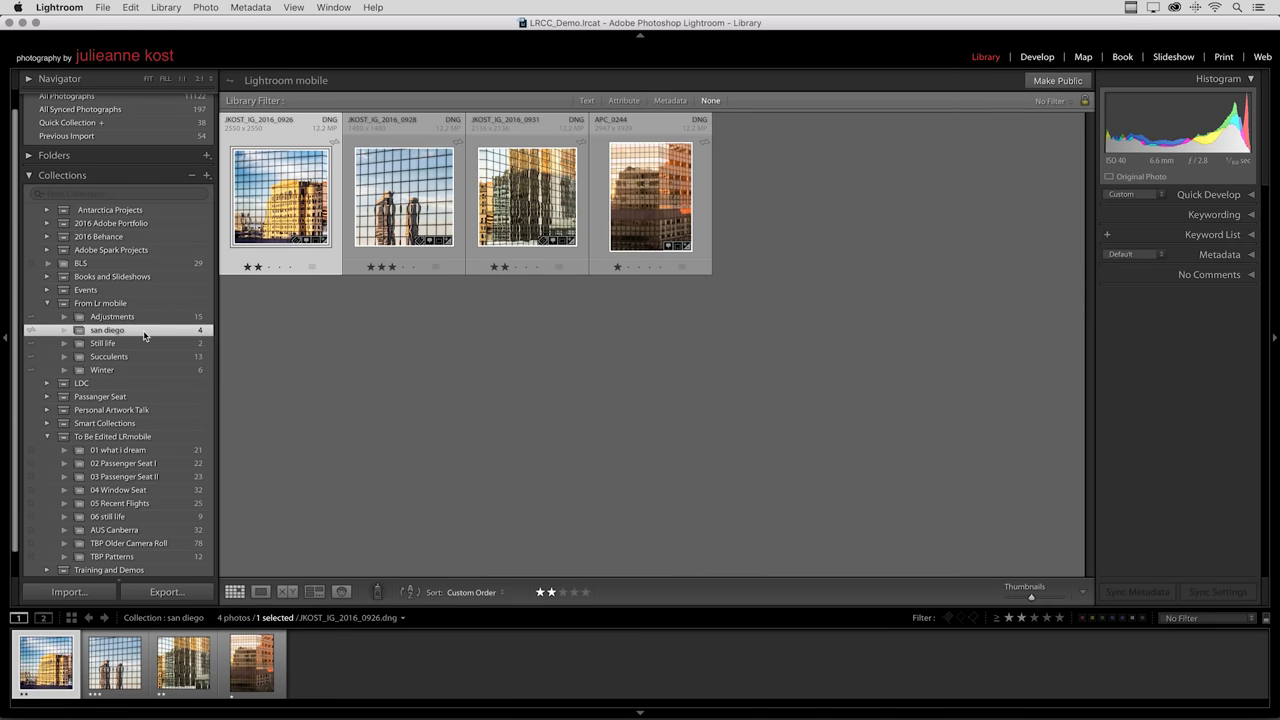
{"action": "left_click", "coordinate": [399, 203]}
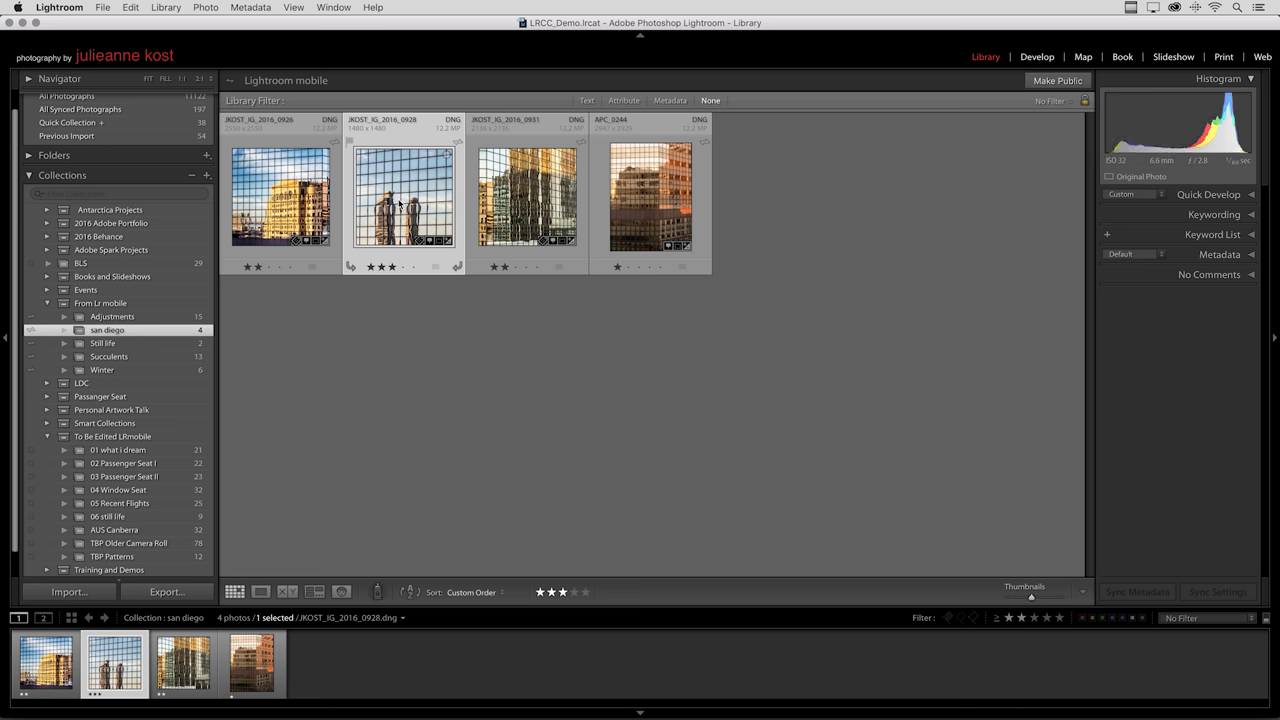
{"action": "left_click", "coordinate": [1222, 255]}
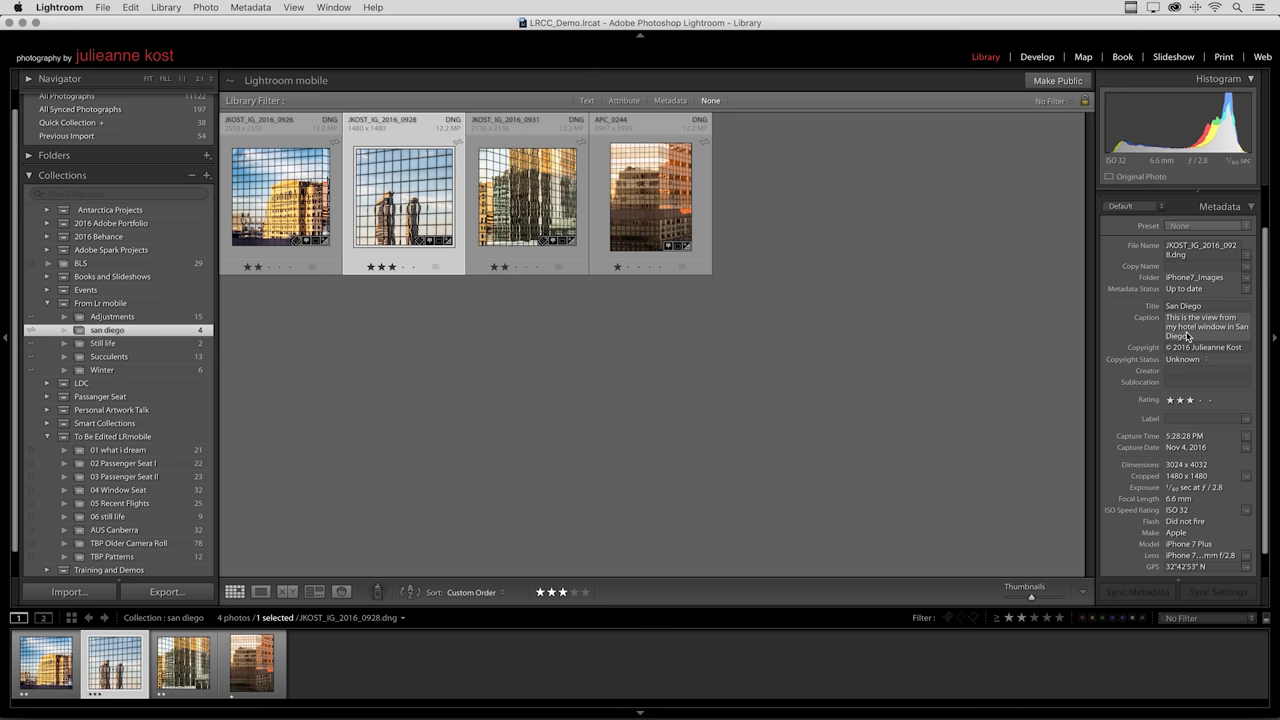
{"action": "left_click", "coordinate": [1252, 210]}
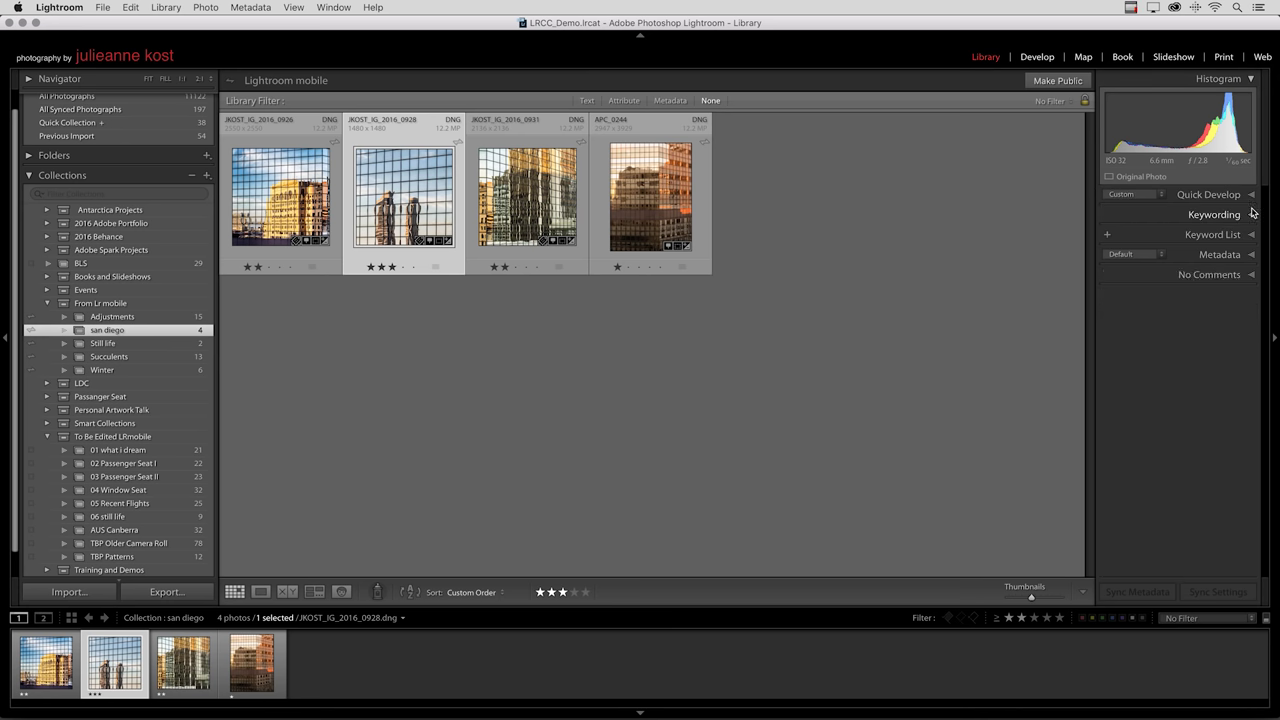
{"action": "left_click", "coordinate": [1220, 277]}
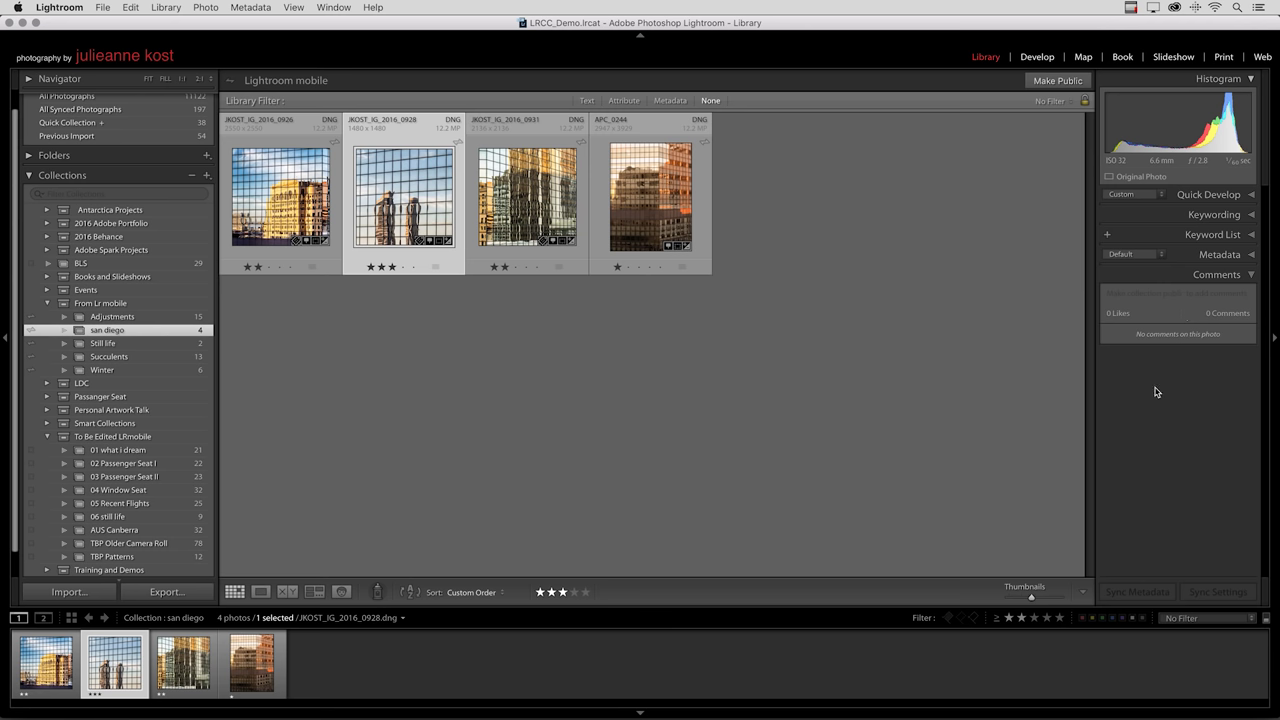
Step: Open the To Be Edited LRmobile set and scroll through its 254 photos
{"action": "left_click", "coordinate": [167, 441]}
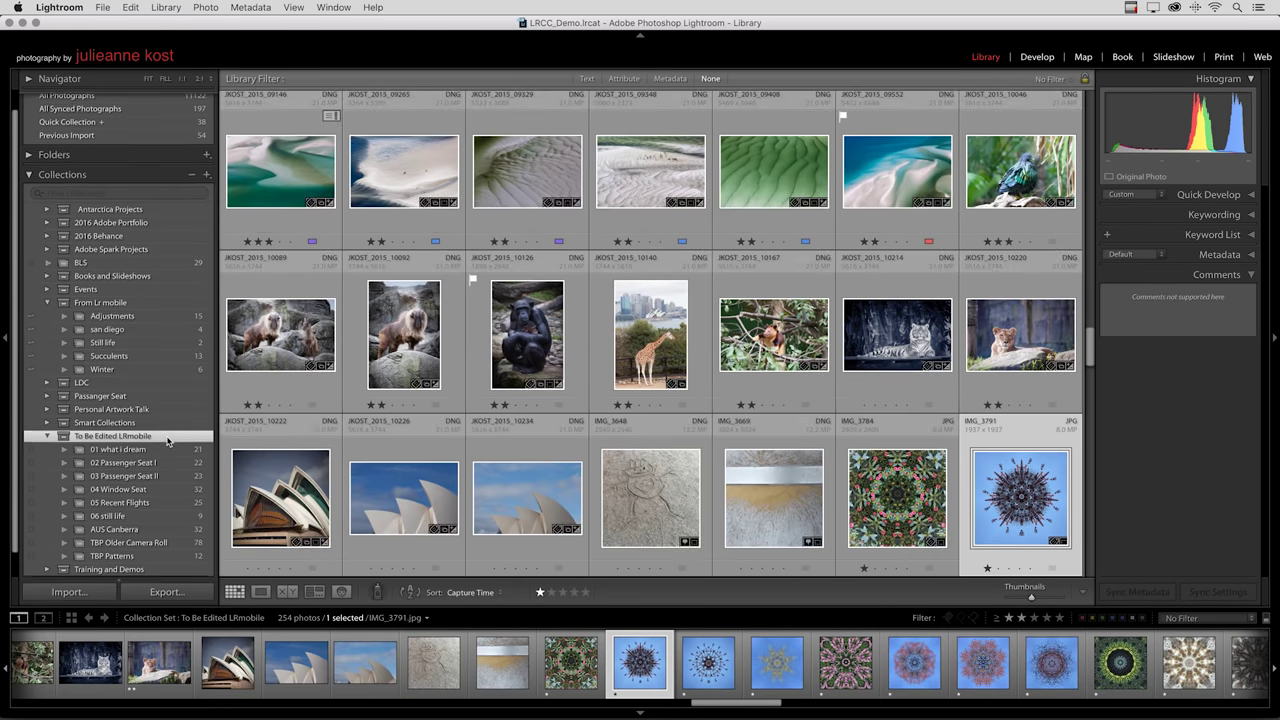
{"action": "scroll", "coordinate": [167, 441], "scroll_direction": "down", "scroll_amount": 1}
{"action": "scroll", "coordinate": [167, 441], "scroll_direction": "down", "scroll_amount": 2}
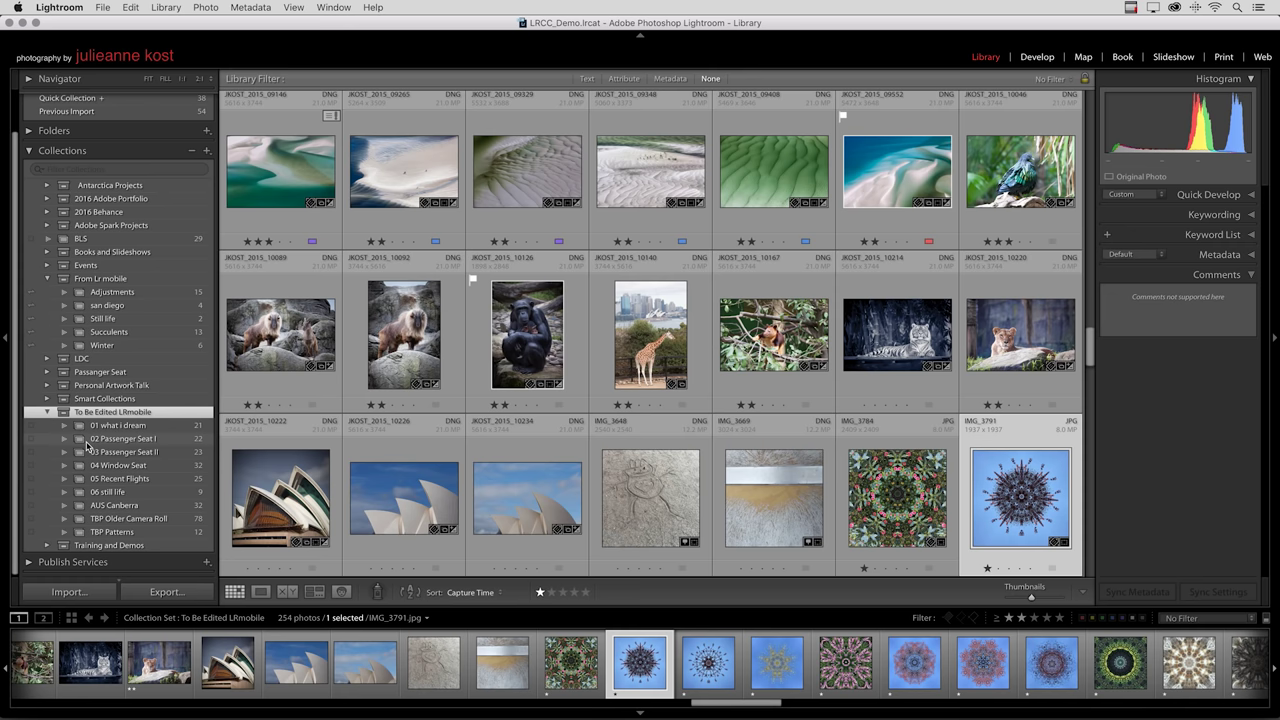
Step: Tick the sync checkbox beside AUS Canberra and view its 32 photos
{"action": "left_click", "coordinate": [31, 507]}
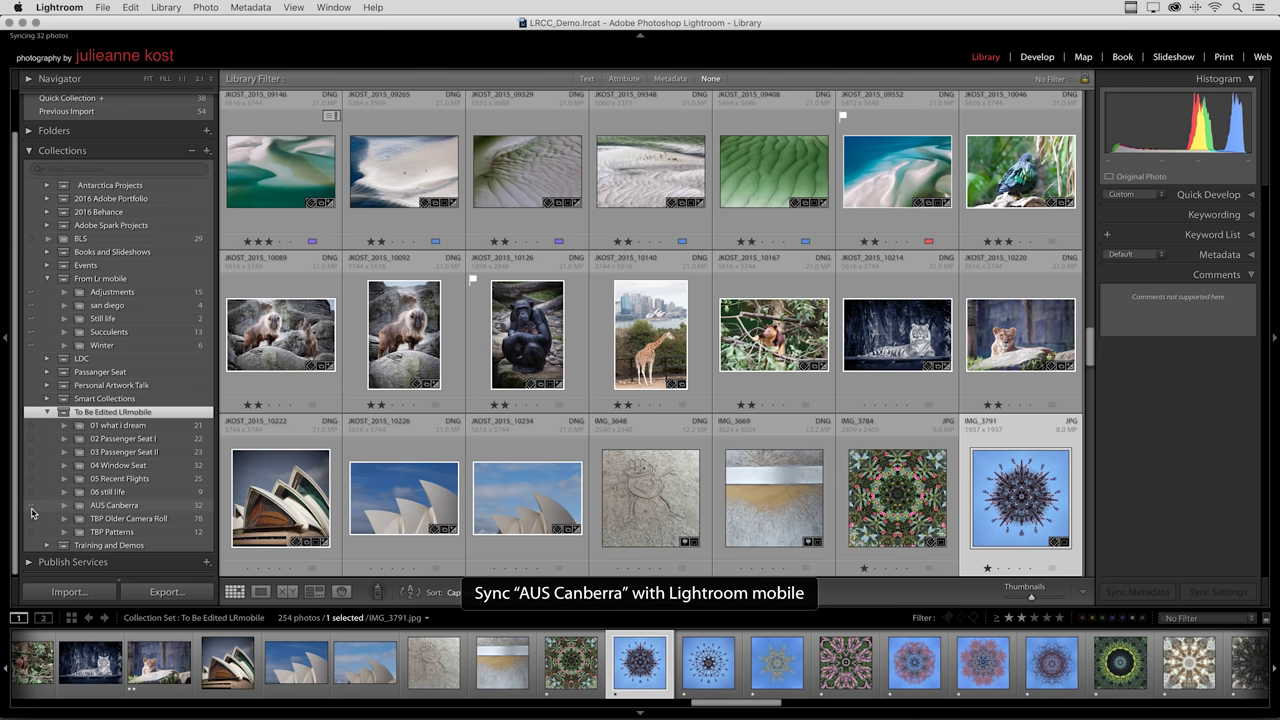
{"action": "left_click", "coordinate": [110, 510]}
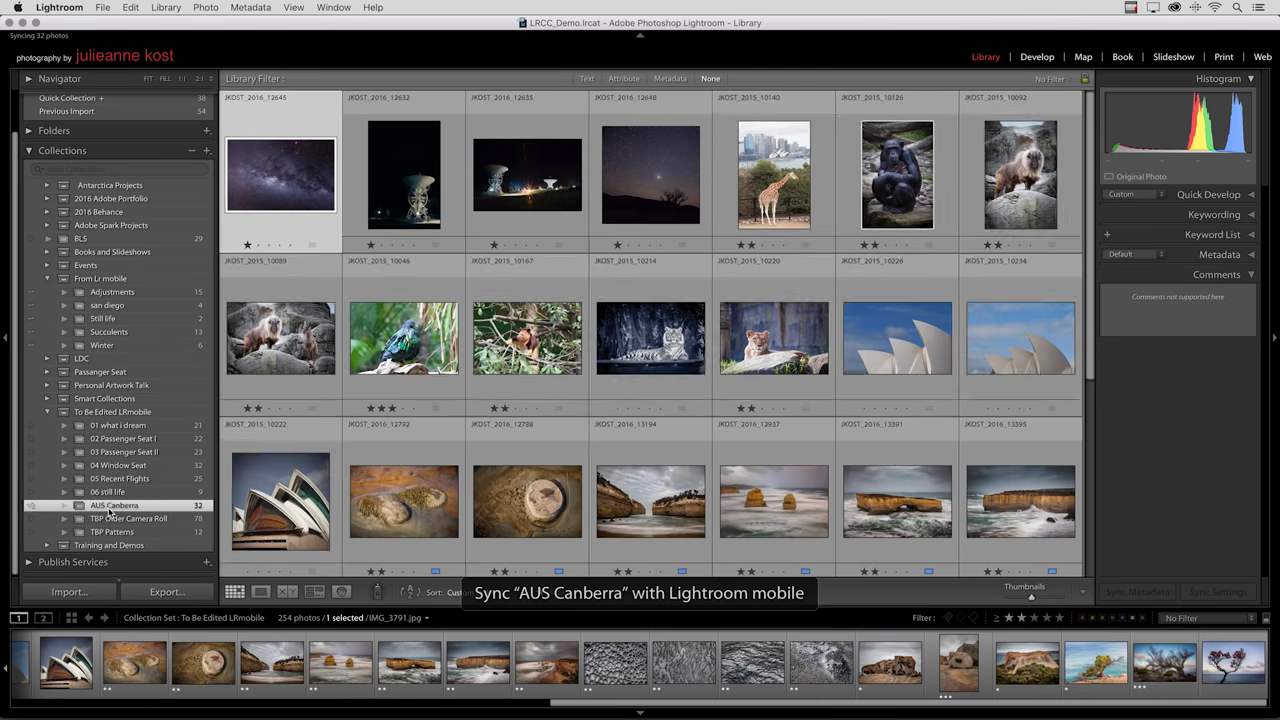